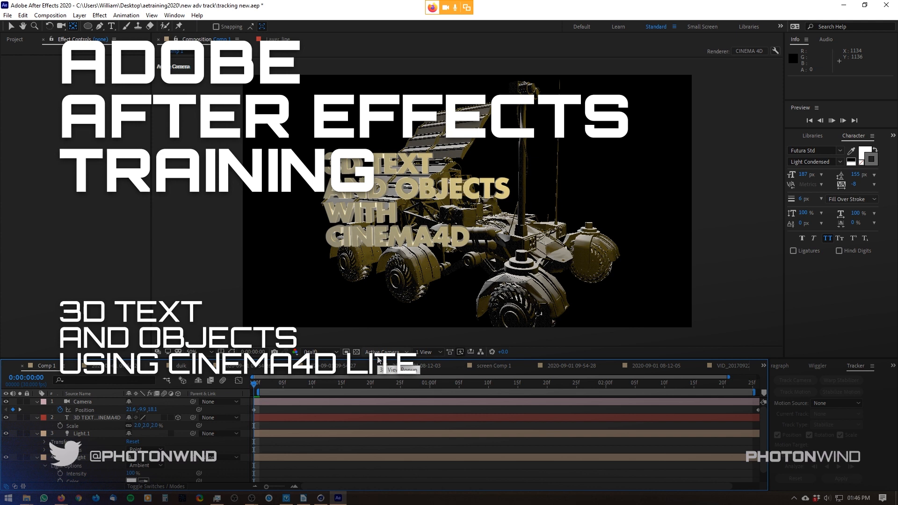
Shorten the composition's work area to end at about frame 7 and preview the rover and text animation
key(space)
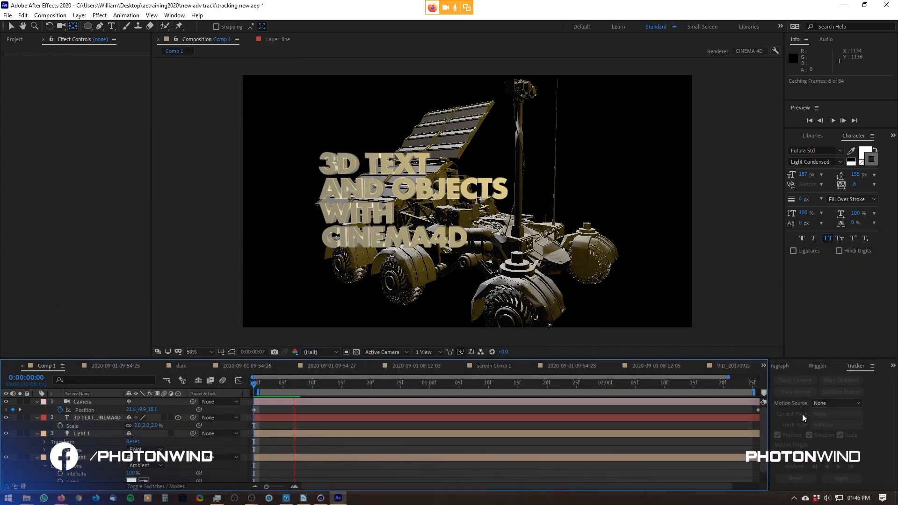
drag(755, 392, 302, 392)
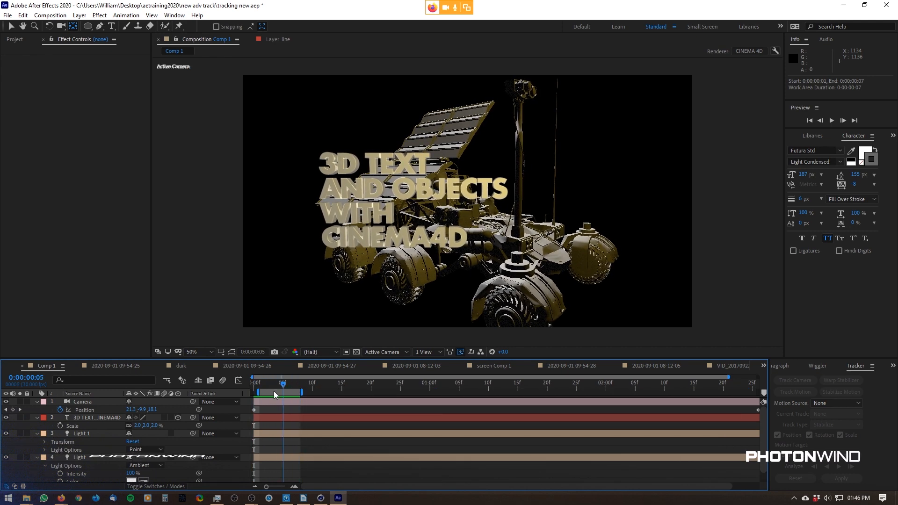
key(space)
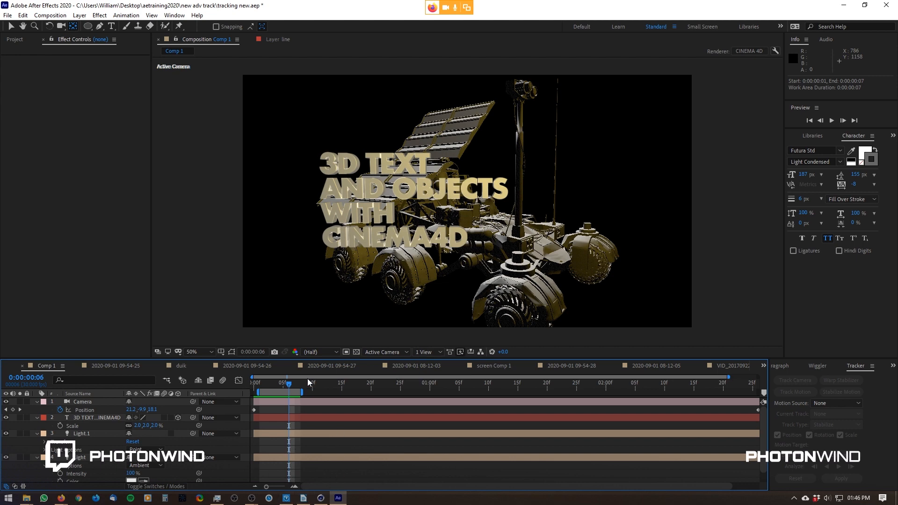
Scrub through the first frames of the composition to examine the rover and 3D text render
drag(288, 388, 277, 388)
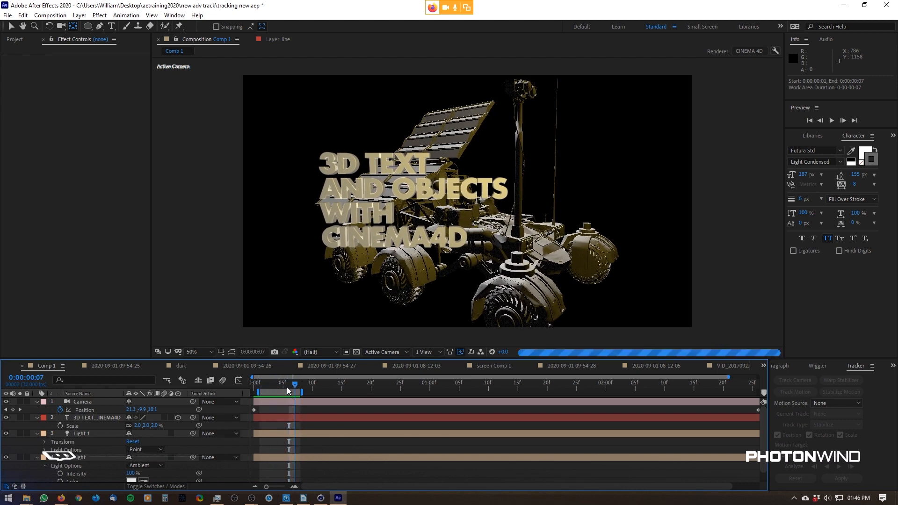
click(271, 386)
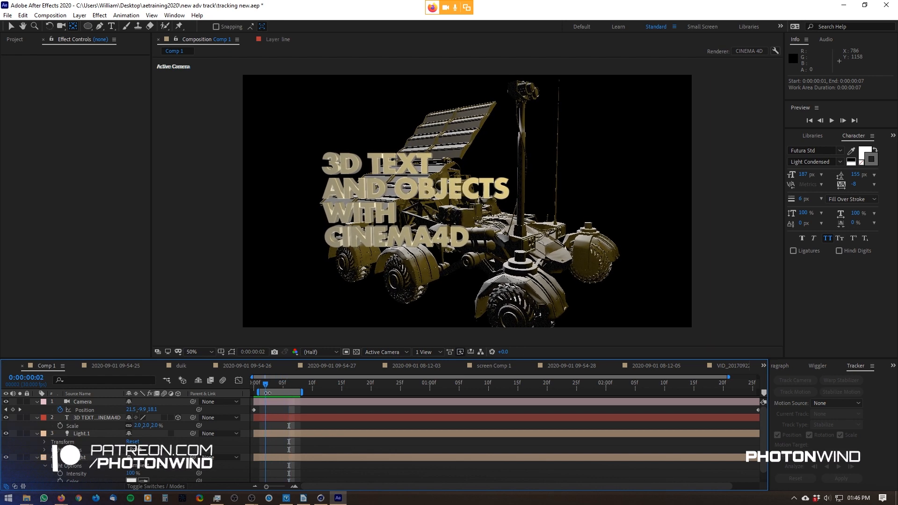
key(space)
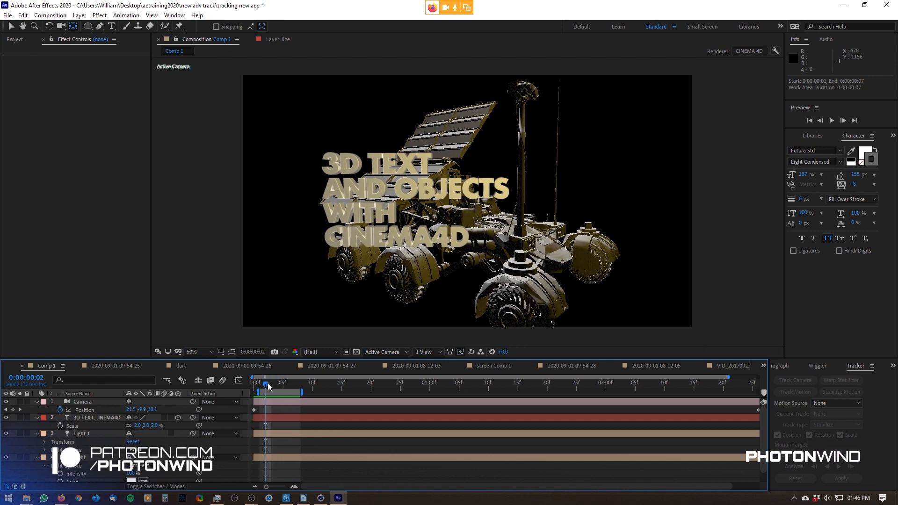
mouse_move(266, 385)
mouse_down()
mouse_move(299, 383)
mouse_move(264, 391)
mouse_up()
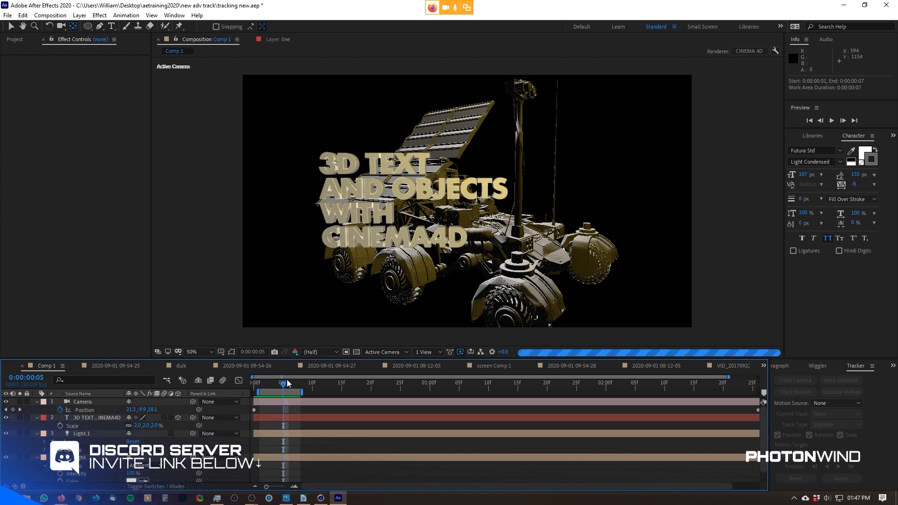
drag(264, 389, 272, 388)
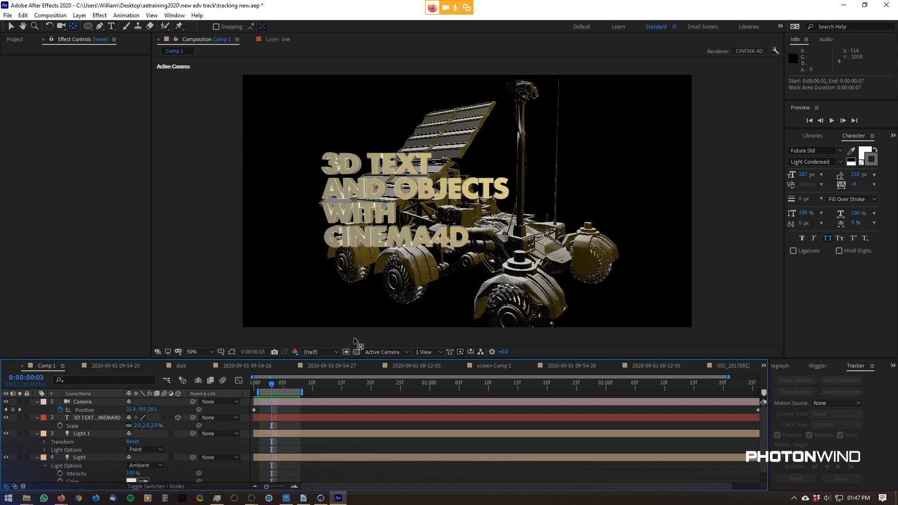
Switch to Cinema 4D Lite and reposition Light.1, lowering it to the right of the rover's antenna
click(321, 497)
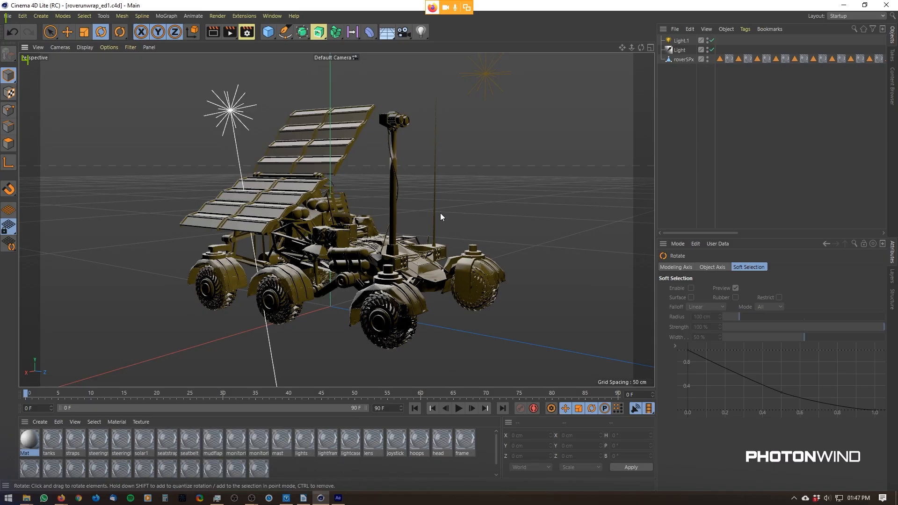
drag(499, 186, 465, 229)
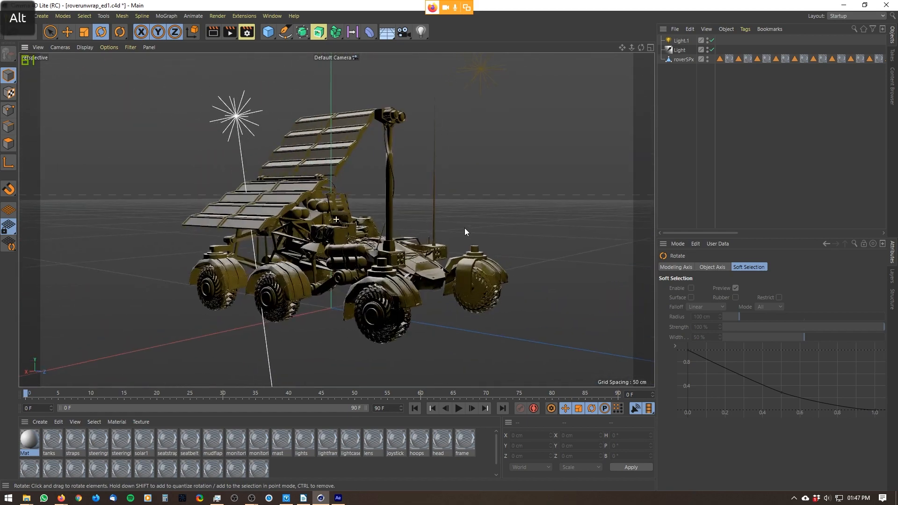
click(481, 70)
drag(488, 85, 490, 198)
key(e)
drag(505, 125, 528, 239)
Rotate the infinite light to about H 66.9°, P -27.5°, B 45.5° to light the rover's visible side
click(239, 116)
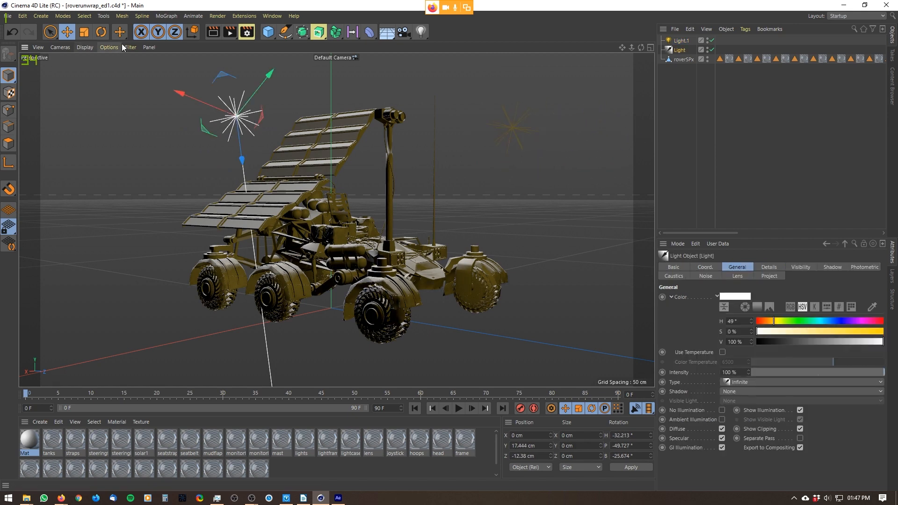
click(101, 32)
drag(251, 133, 285, 178)
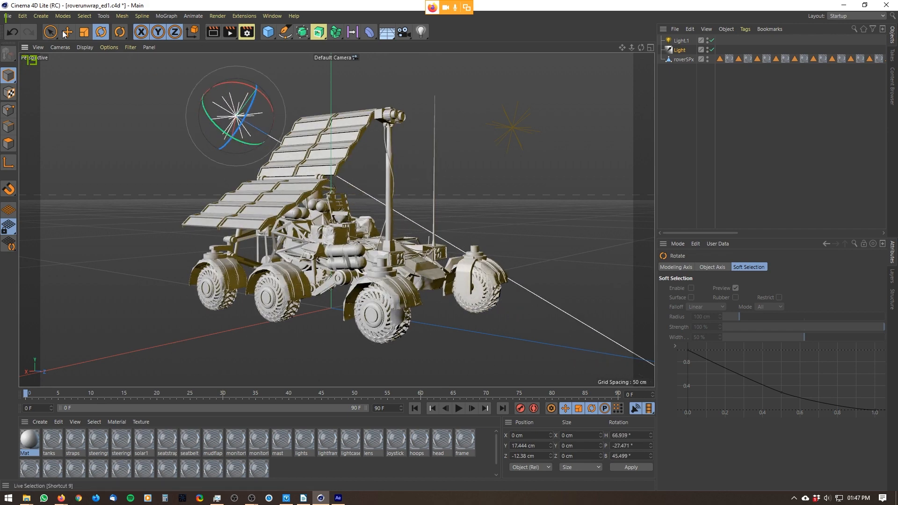
Add a cube primitive to the rover scene and scale it down uniformly to about 8.2 cm
click(41, 16)
mouse_move(49, 49)
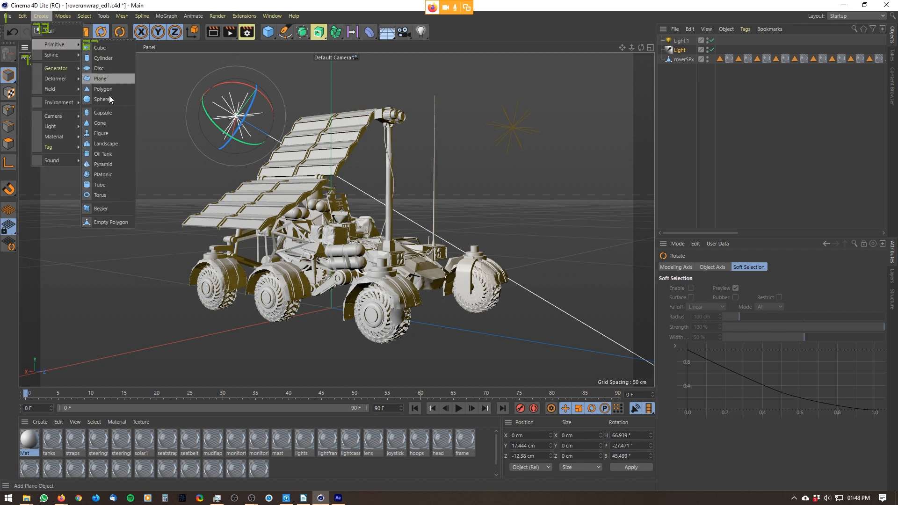
click(109, 48)
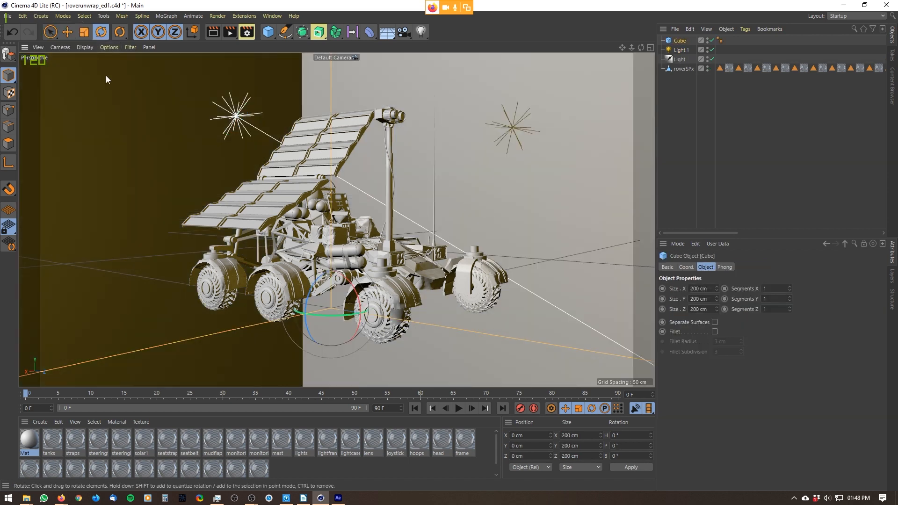
click(88, 36)
drag(331, 246, 330, 304)
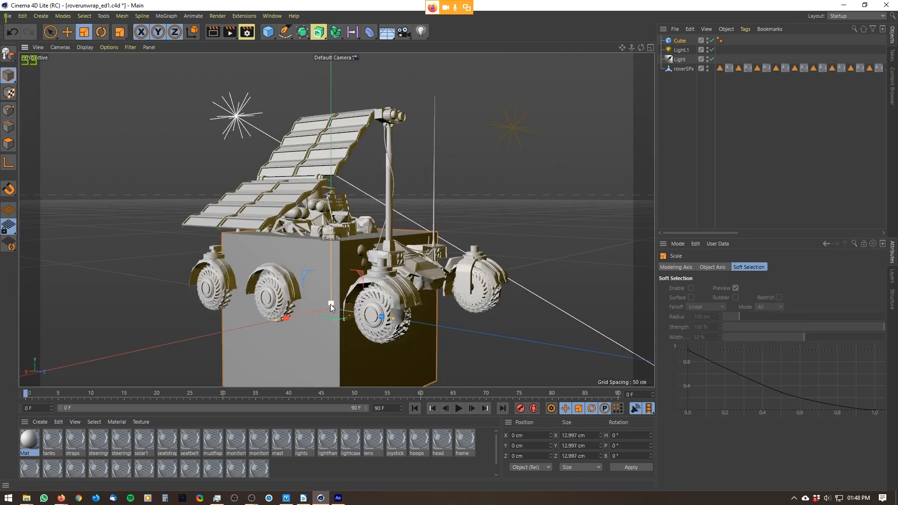
drag(379, 319, 363, 310)
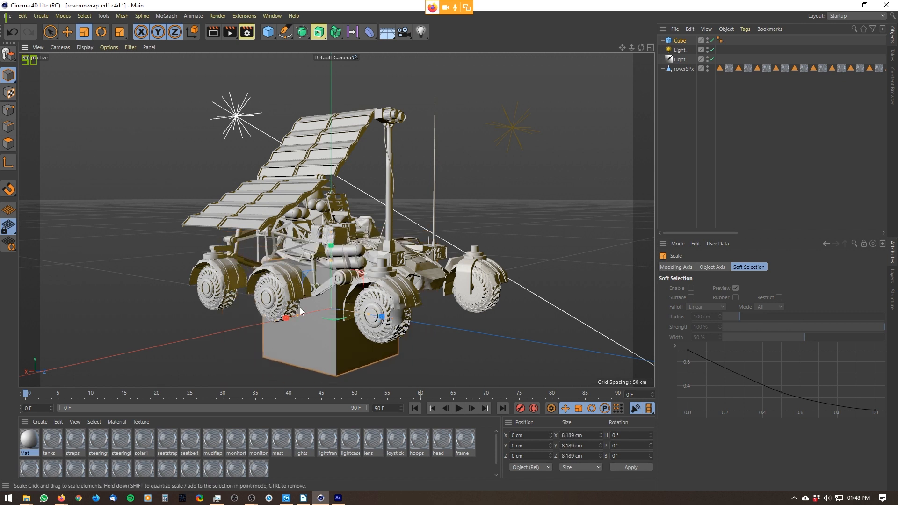
Move the cube relative to the rover and adjust its scale again
click(74, 33)
drag(331, 246, 355, 310)
drag(378, 383, 330, 356)
click(88, 35)
drag(293, 304, 327, 386)
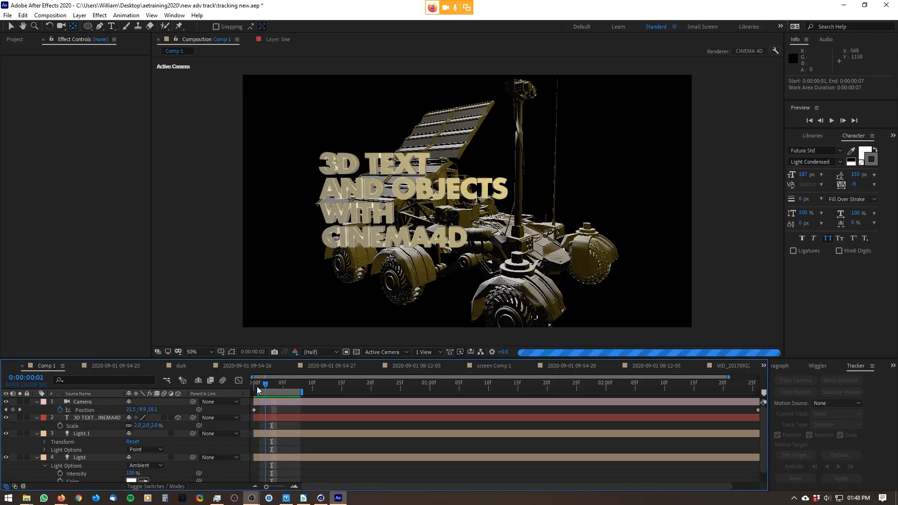
Switch back to After Effects, check the rover composition's first frames, and create a new composition with the offered settings
click(266, 387)
drag(265, 390, 277, 389)
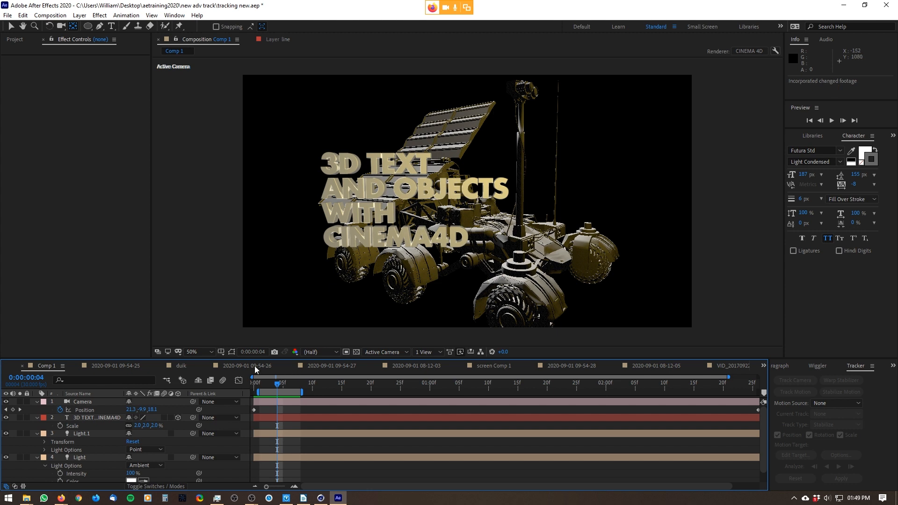
click(55, 16)
click(56, 28)
click(782, 403)
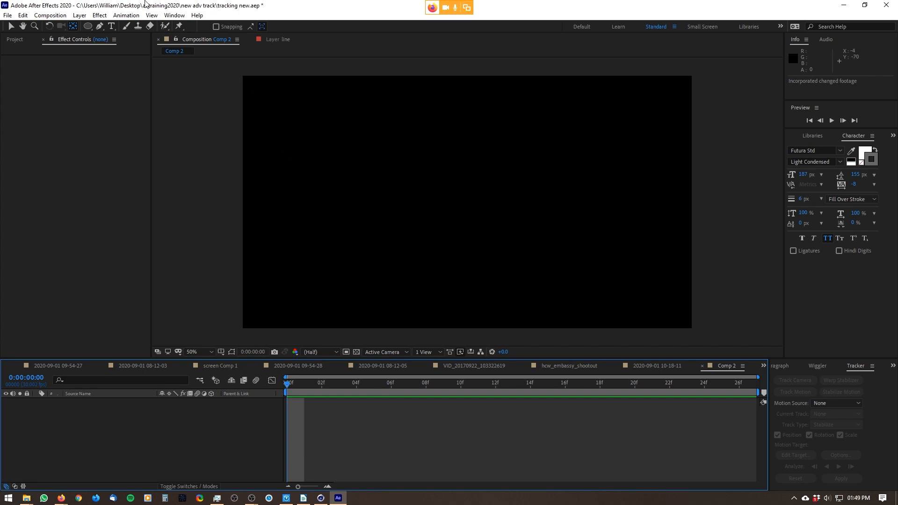
Set the new composition's 3D renderer to Classic 3D in its composition settings
double_click(57, 6)
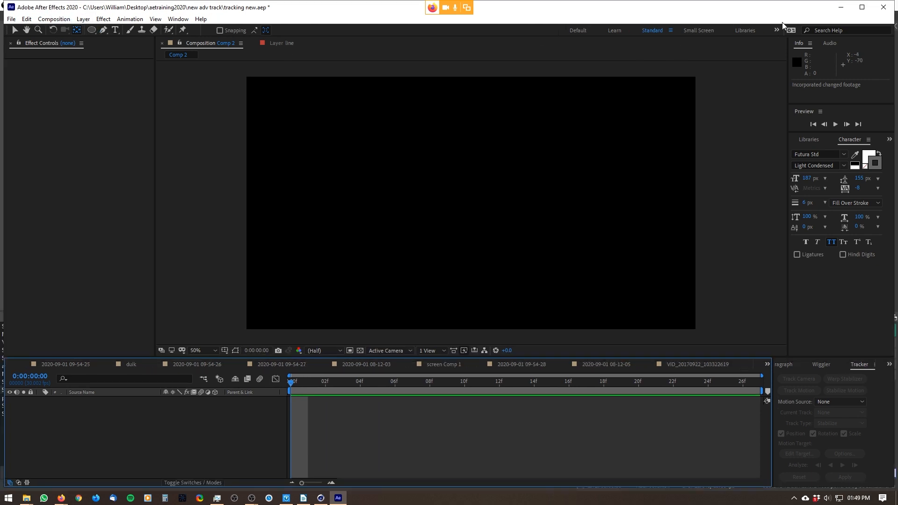
click(862, 6)
click(50, 18)
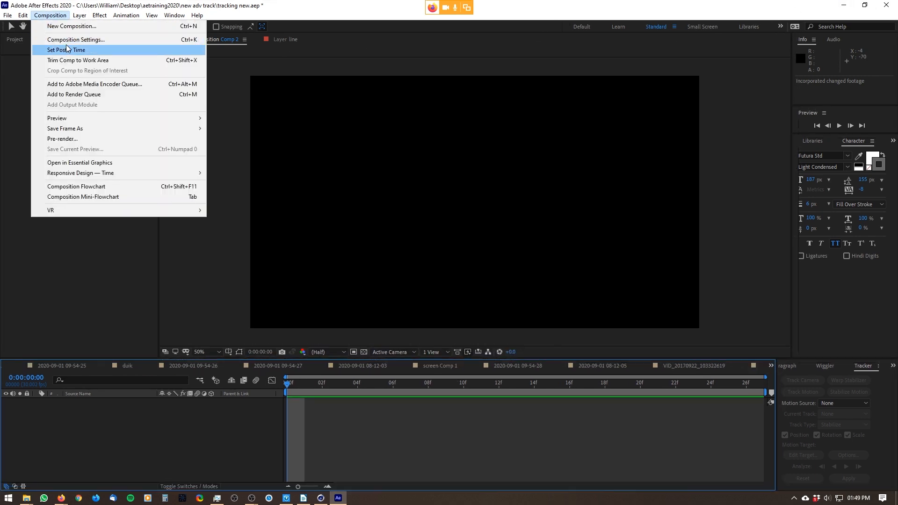
click(74, 42)
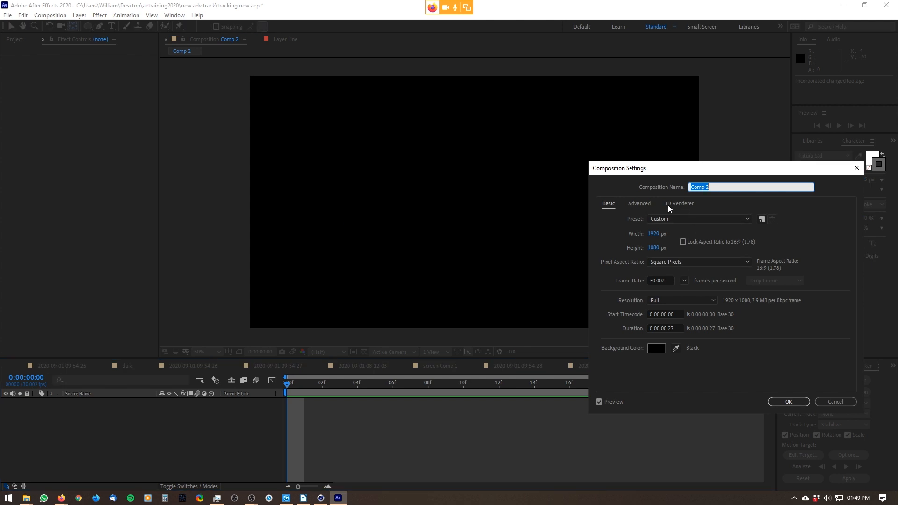
click(682, 204)
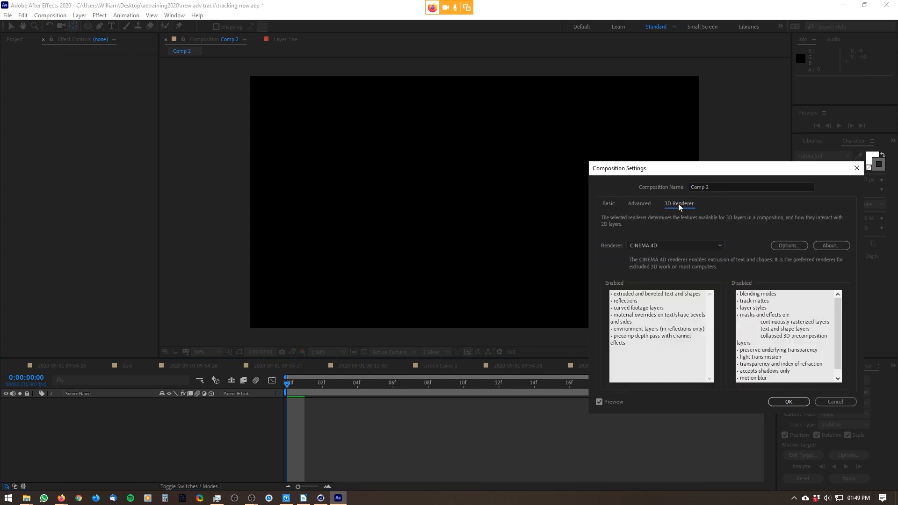
click(692, 245)
click(655, 254)
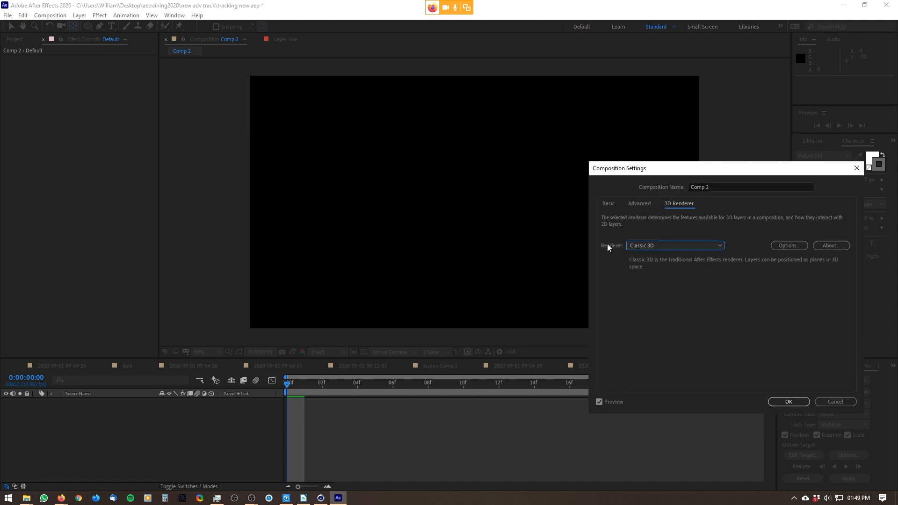
key(Return)
Add the text "3d text in after effects" on two lines and turn it into a 3D layer
click(108, 28)
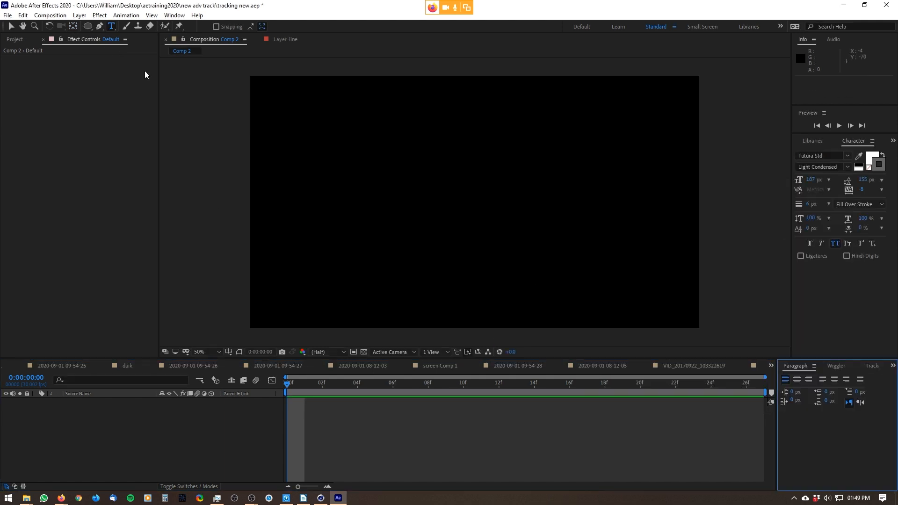
drag(361, 172, 475, 251)
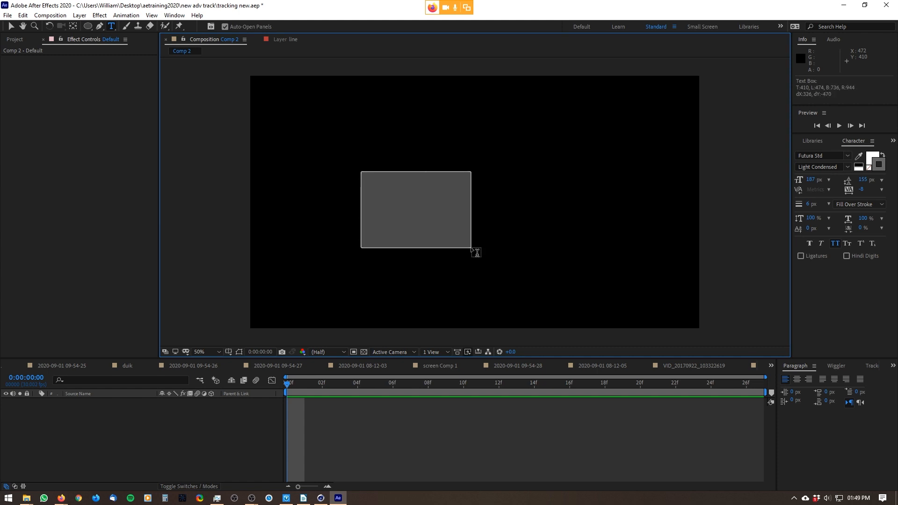
text(3d text in after effects)
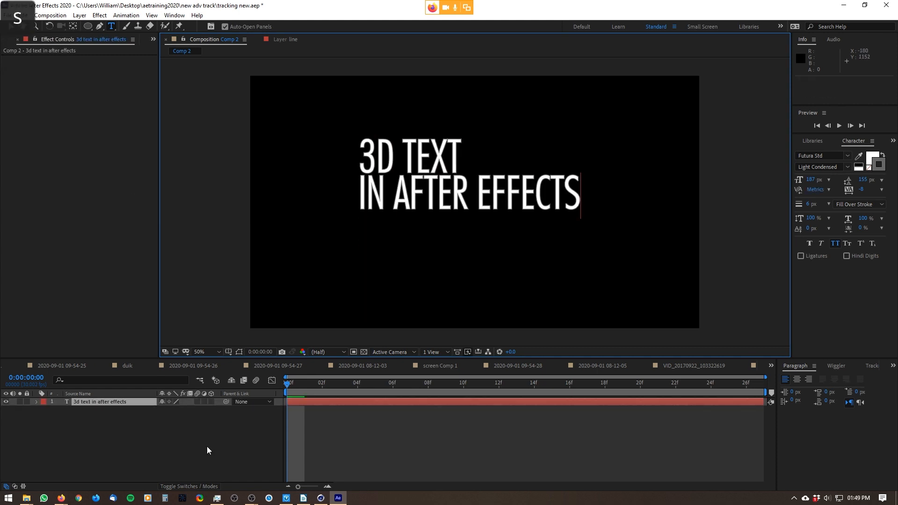
click(257, 402)
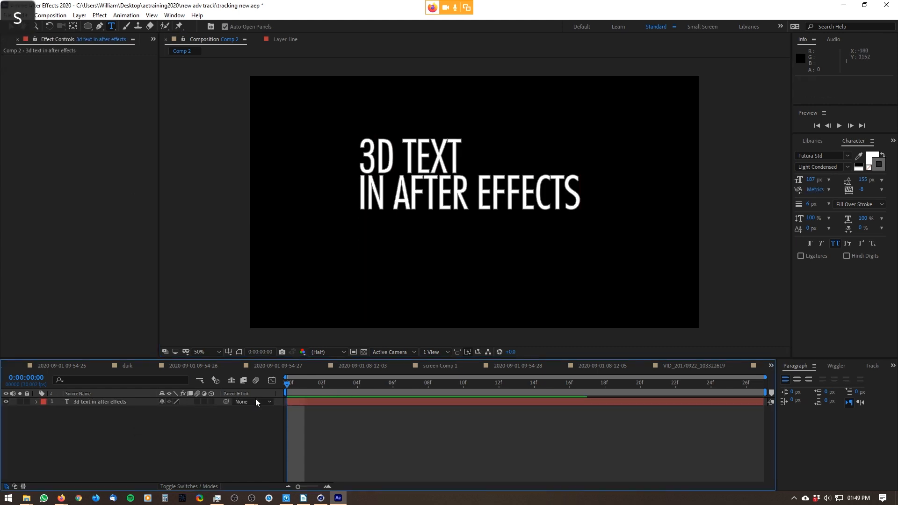
click(212, 402)
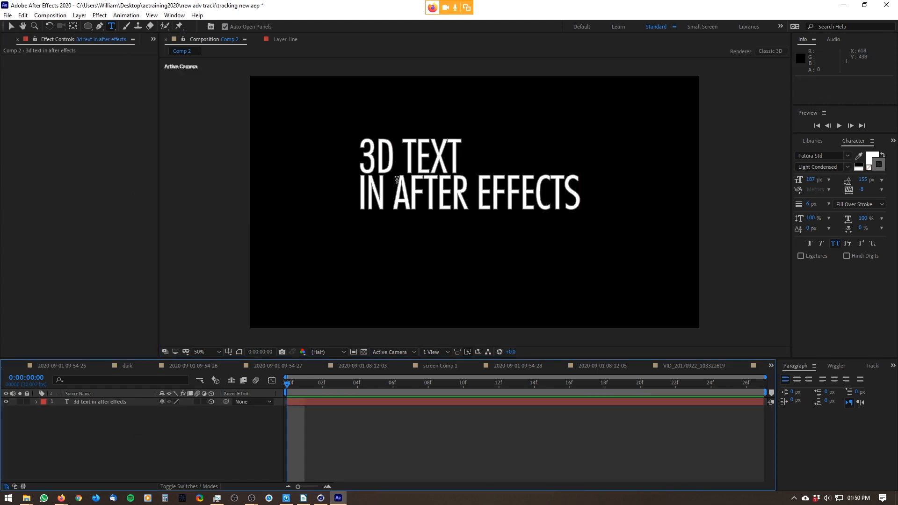
Add a two-node camera with the 35mm preset to the composition
click(79, 15)
mouse_move(87, 26)
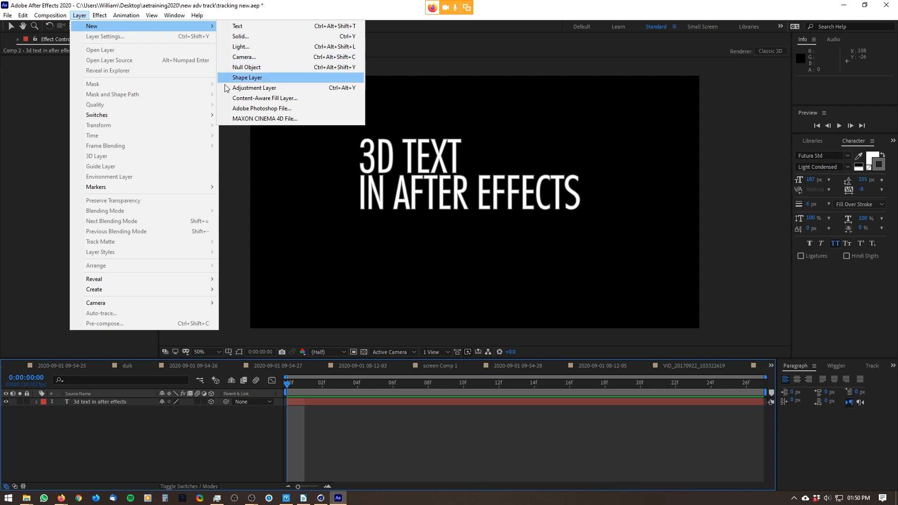
click(252, 57)
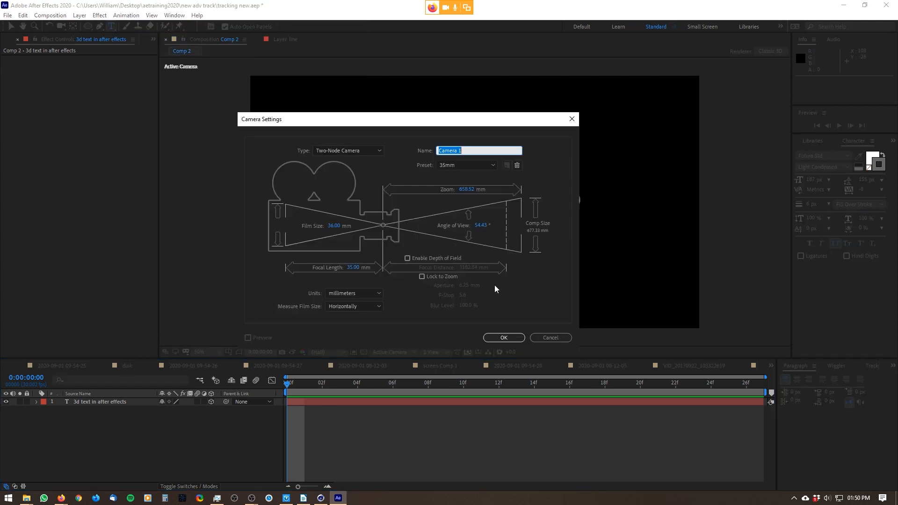
key(Return)
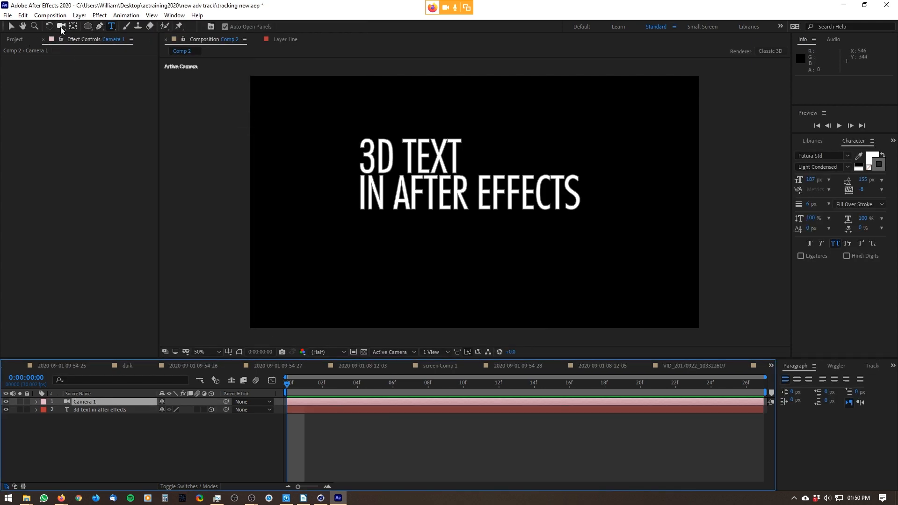
Orbit the camera around the text to an angled view from above
click(61, 26)
drag(449, 234, 375, 189)
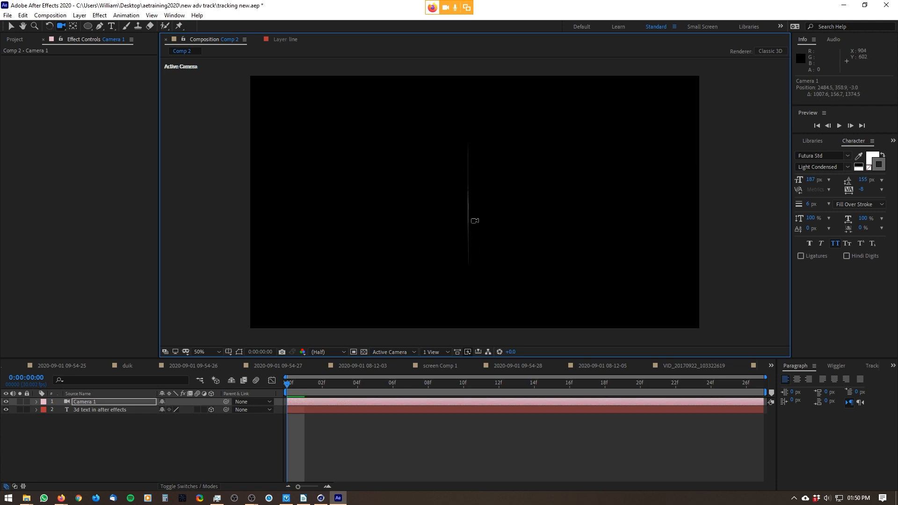
drag(449, 230, 466, 141)
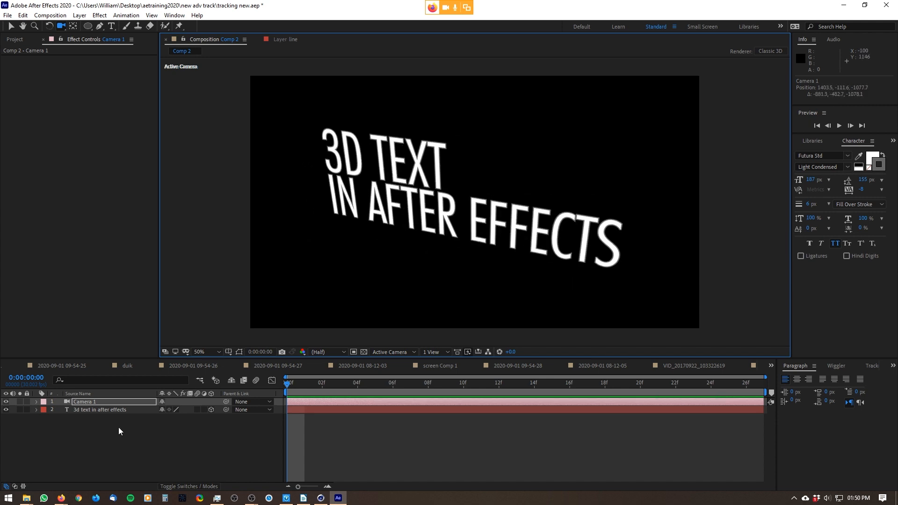
Duplicate the text layer and offset the copy to a Z position of -9 to fake depth
click(111, 409)
key(ctrl+d)
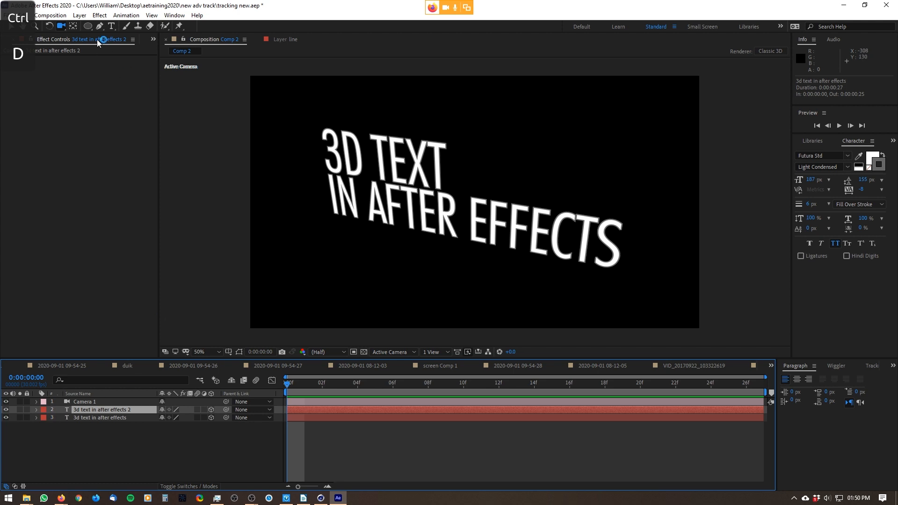
click(11, 27)
click(123, 411)
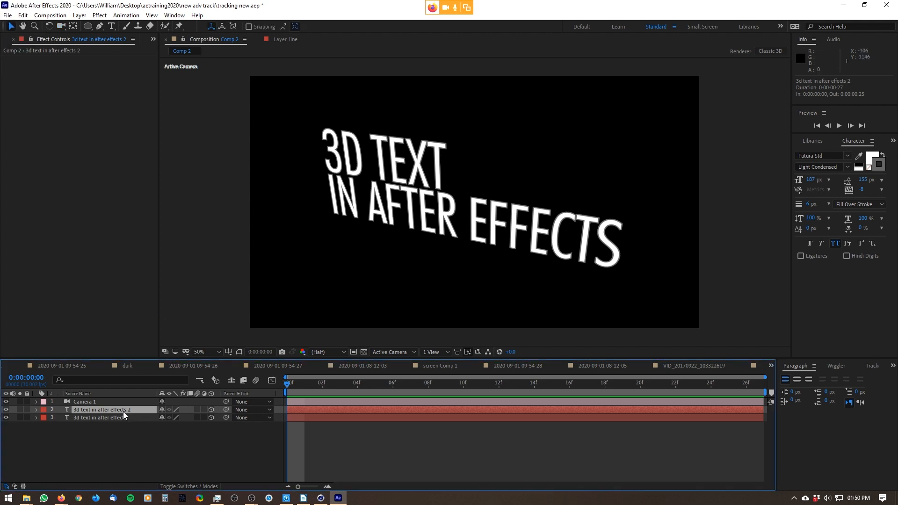
key(p)
drag(184, 419, 484, 314)
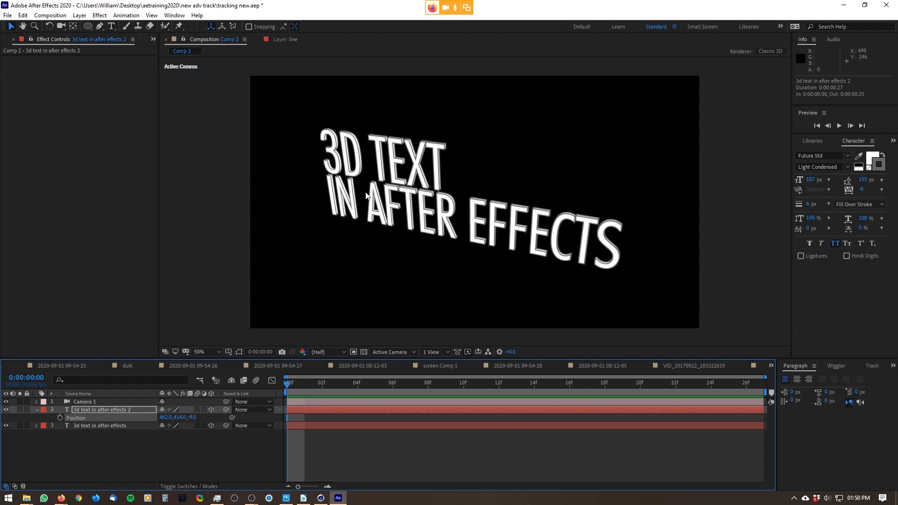
Delete the duplicated text layer
click(100, 409)
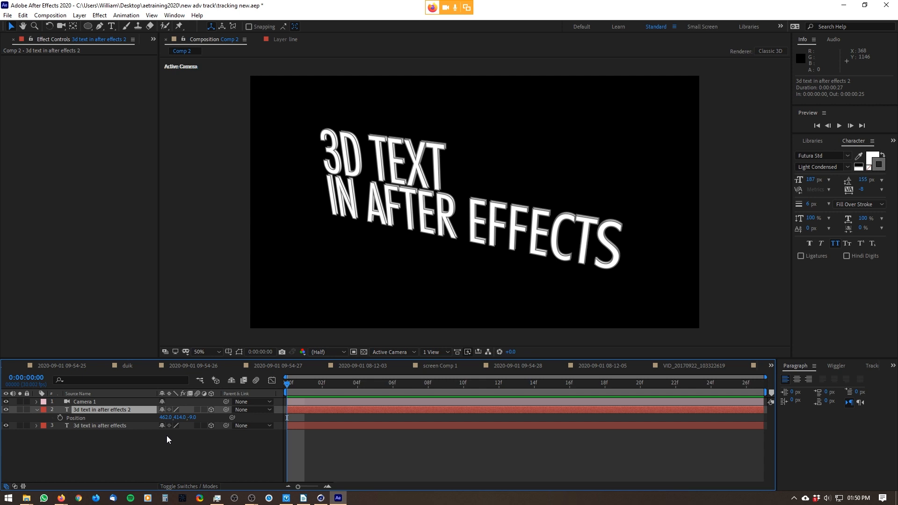
key(Delete)
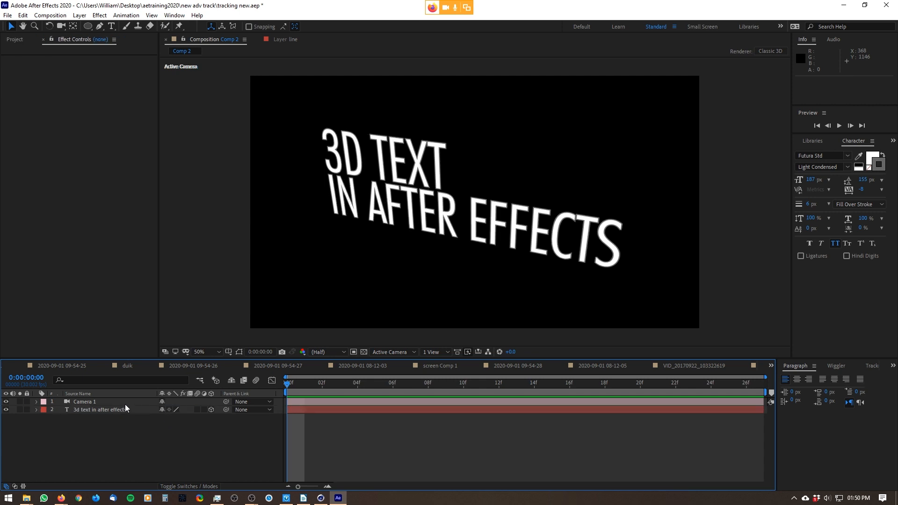
Switch the composition's 3D renderer to CINEMA 4D and review its enabled and disabled features
click(52, 17)
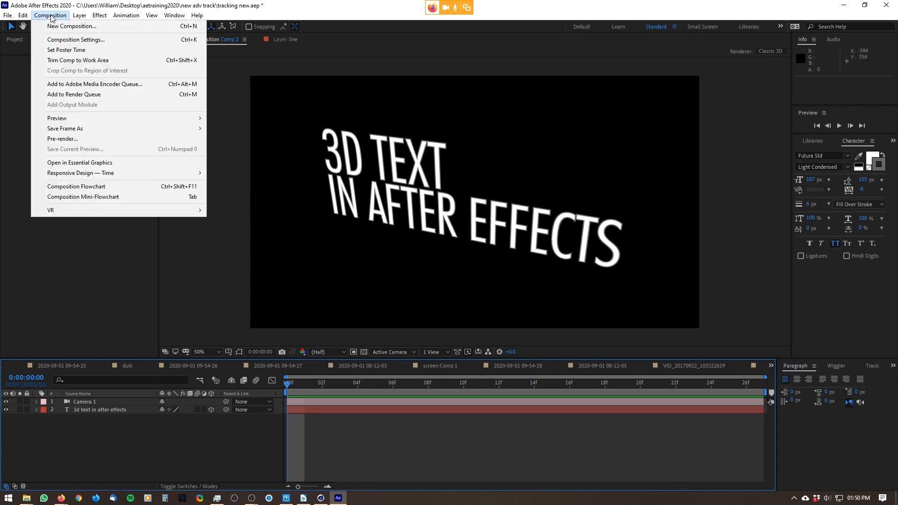
click(63, 41)
click(691, 204)
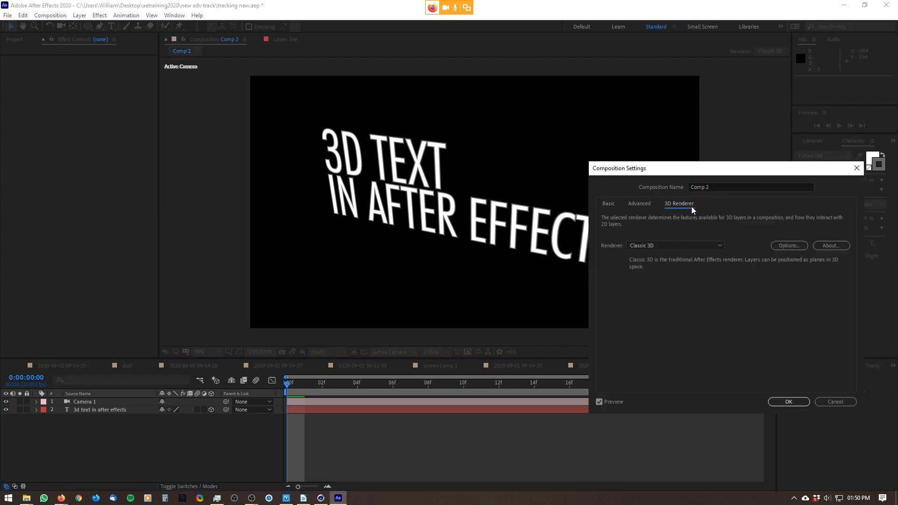
click(666, 247)
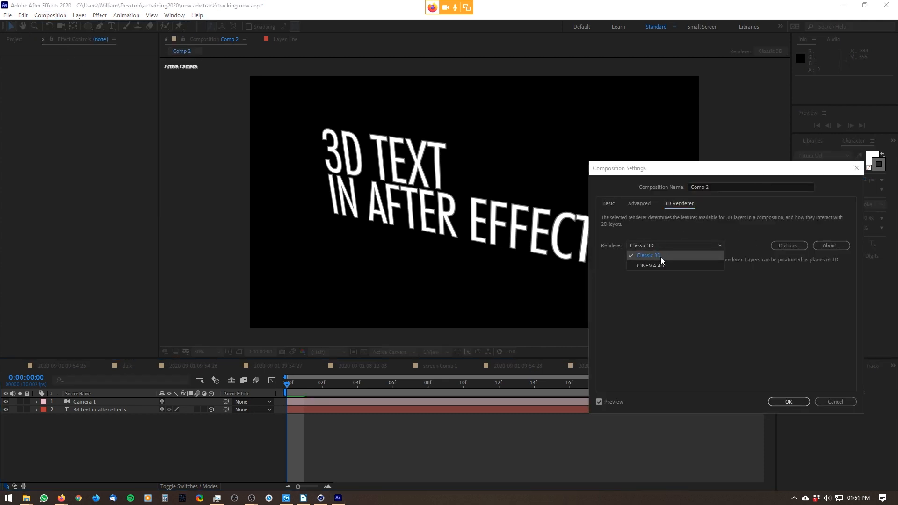
click(667, 268)
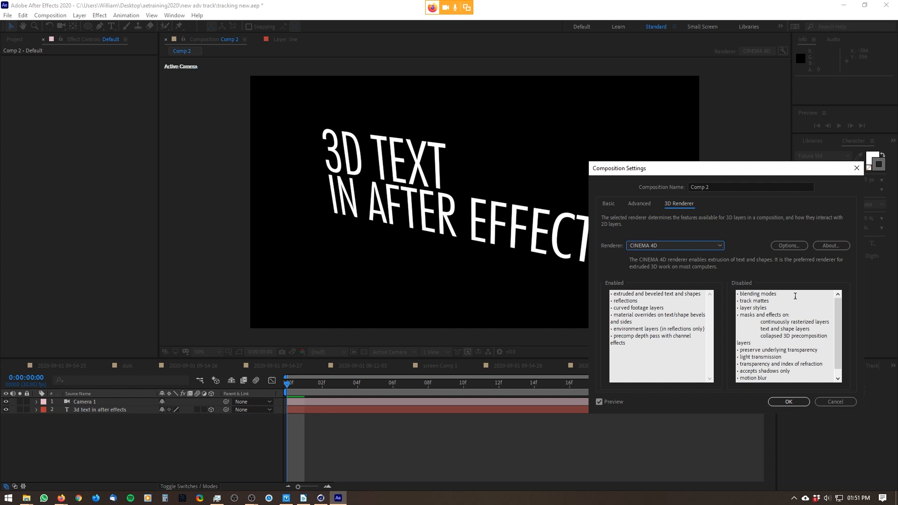
drag(795, 296, 716, 298)
click(778, 307)
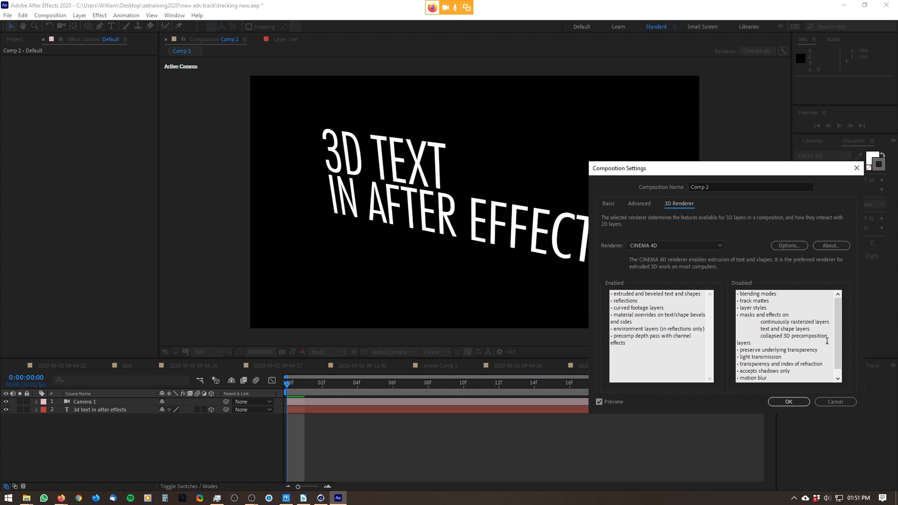
drag(793, 347, 764, 330)
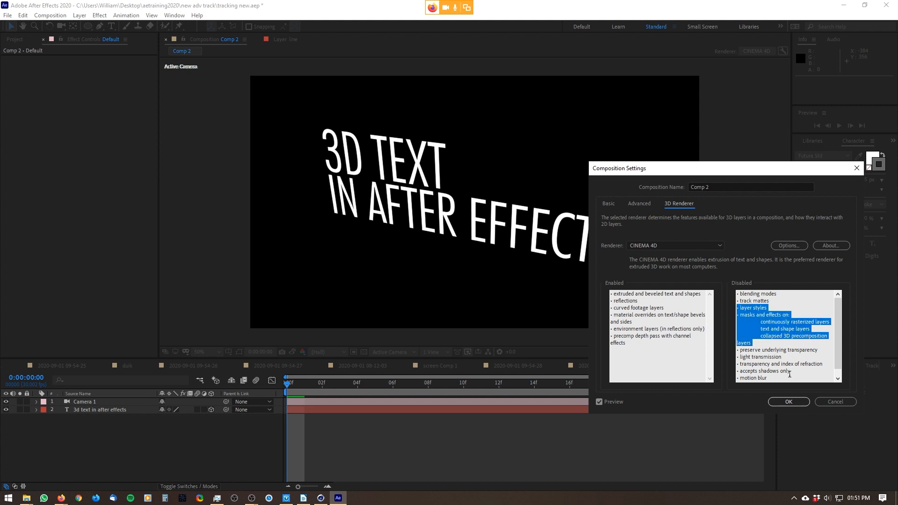
click(773, 380)
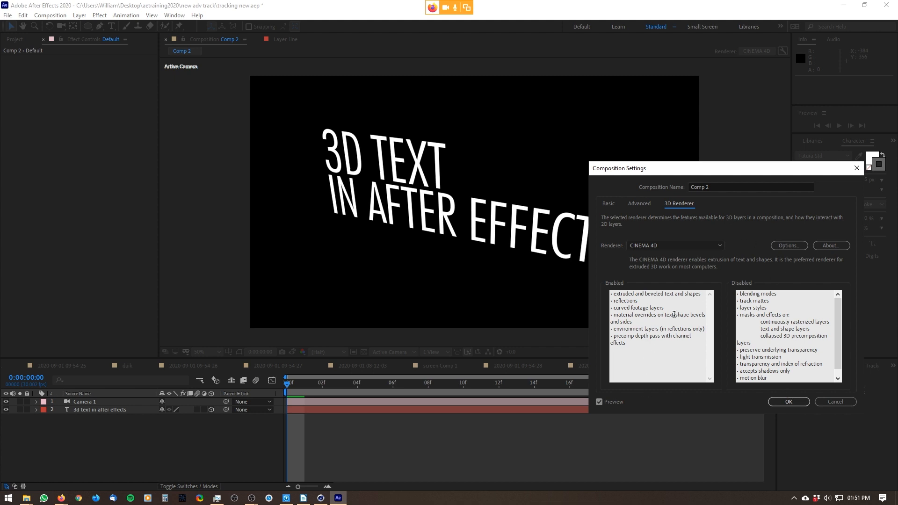
drag(631, 294, 670, 299)
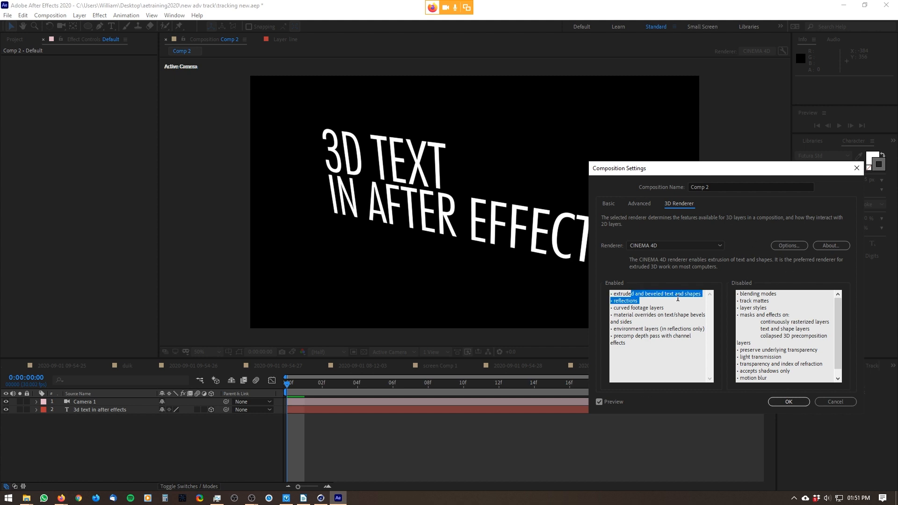
click(646, 302)
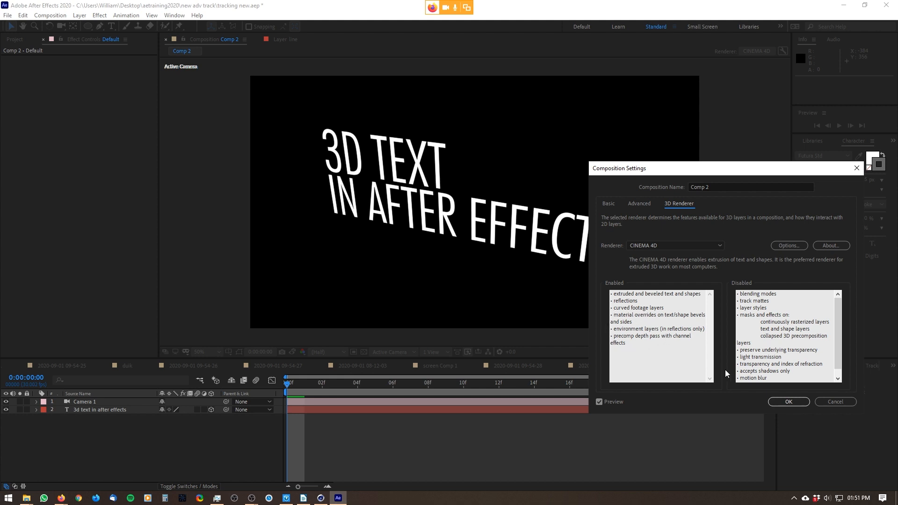
click(803, 402)
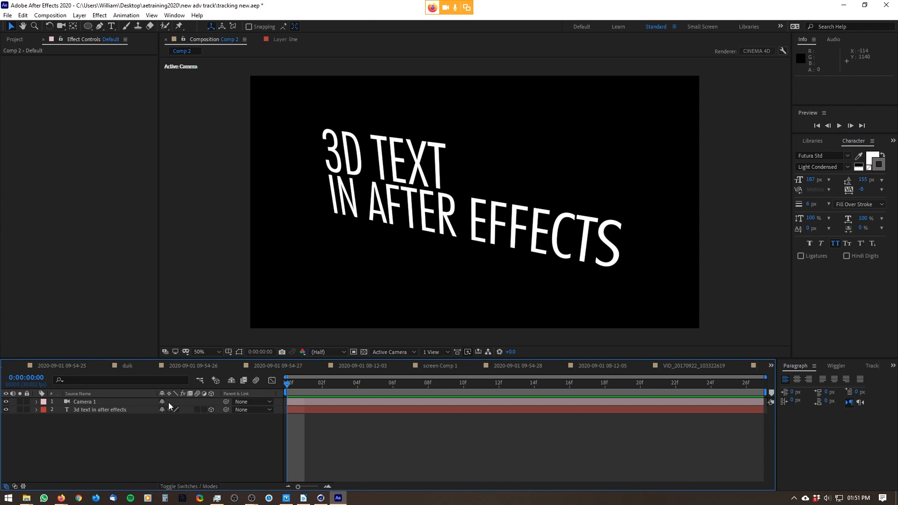
Give the text layer a Convex bevel style and an extrusion depth of 60 in its geometry options
click(107, 409)
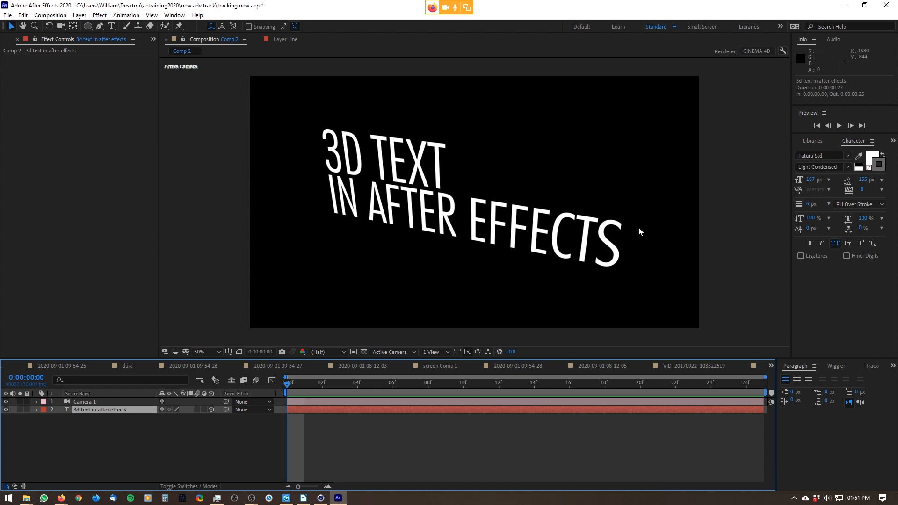
click(36, 409)
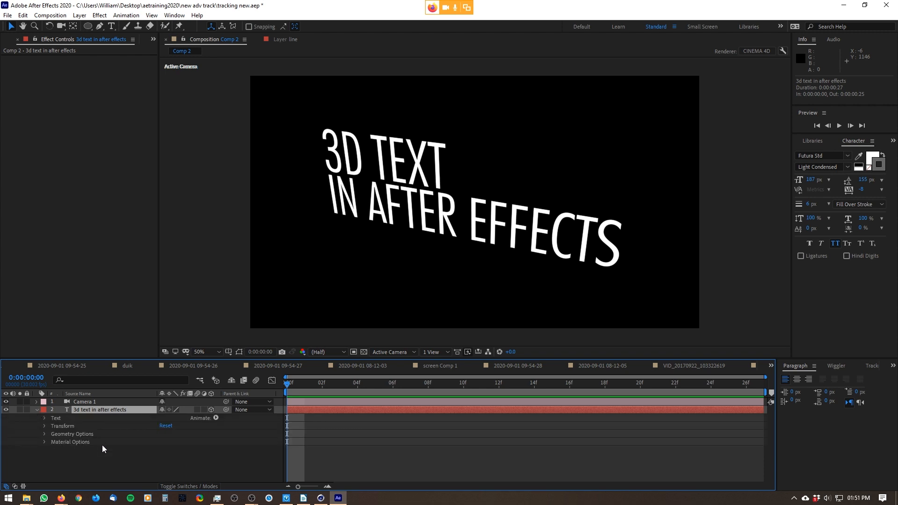
click(72, 433)
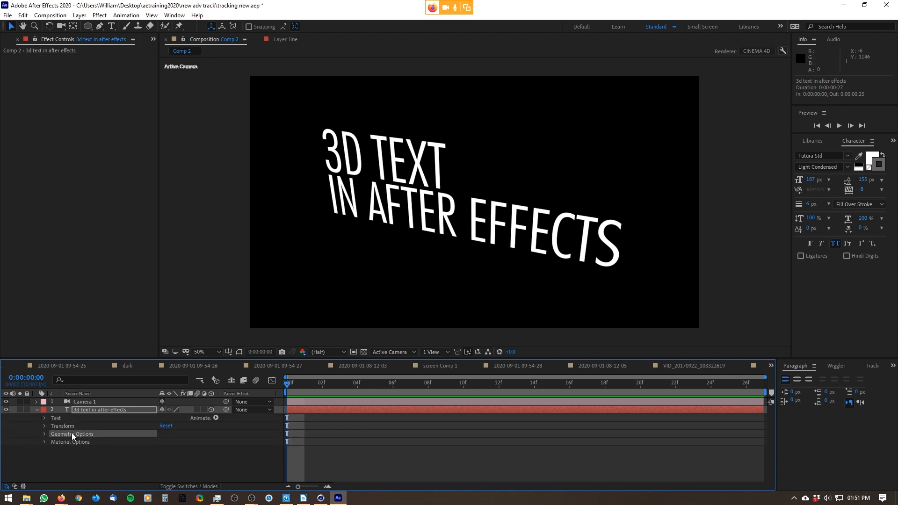
click(68, 443)
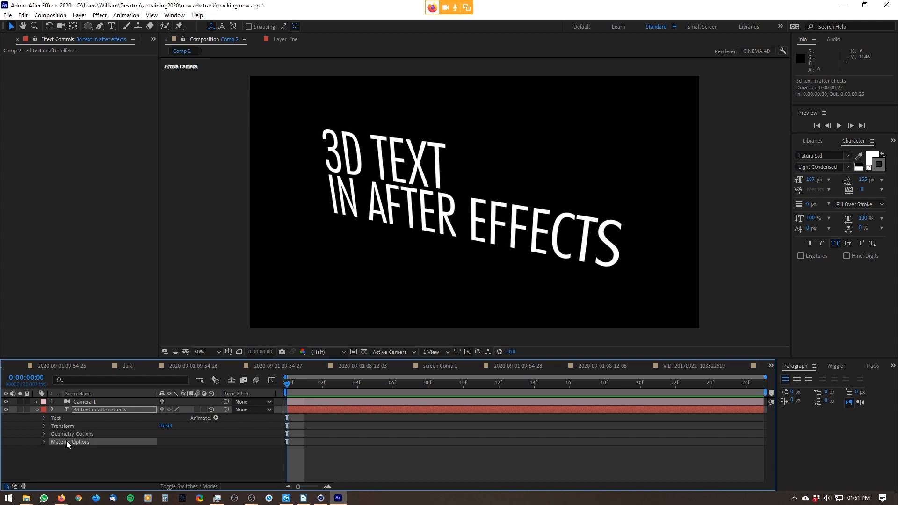
click(45, 434)
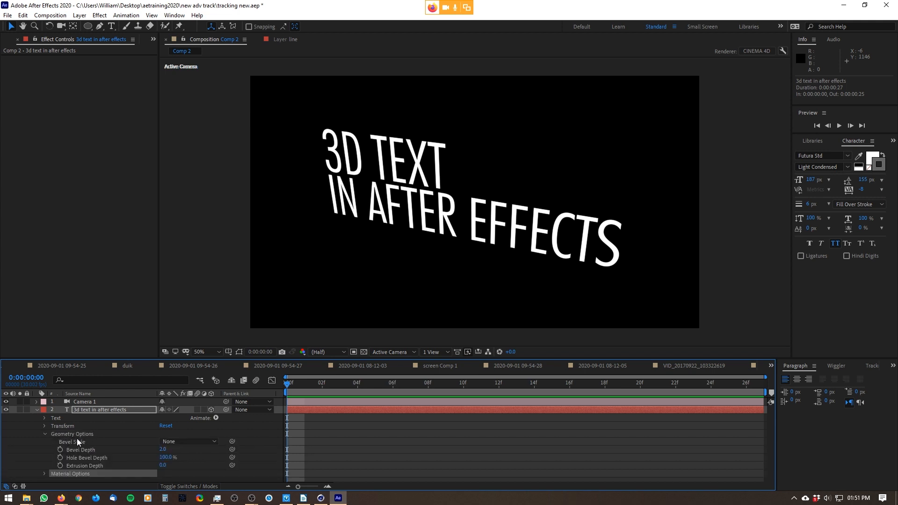
click(184, 446)
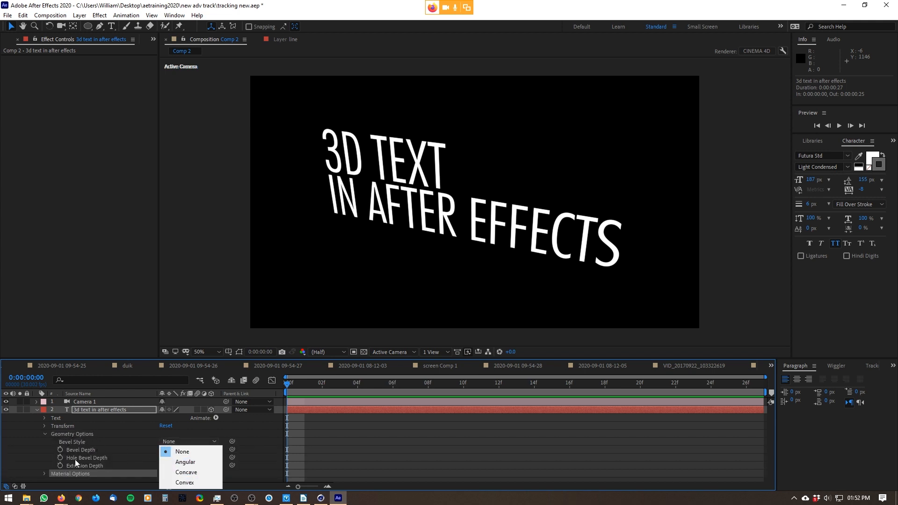
click(190, 484)
key(slash)
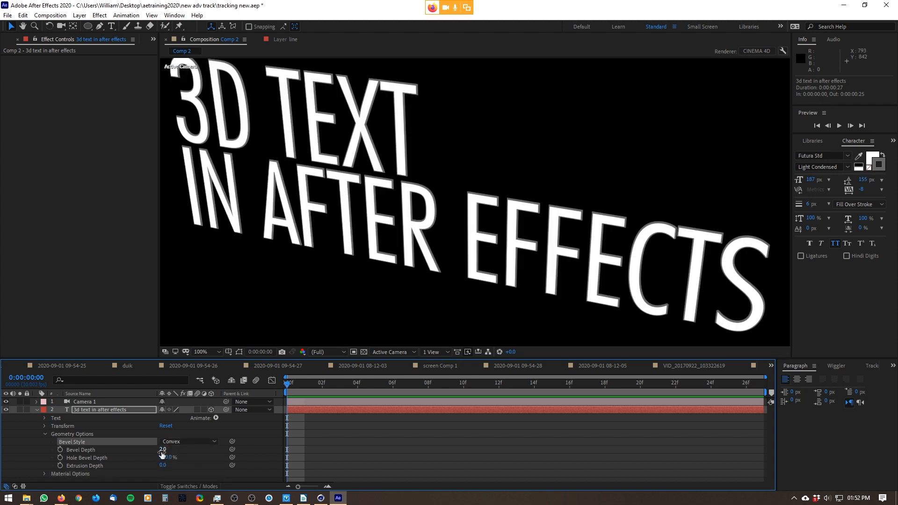
drag(163, 465, 192, 465)
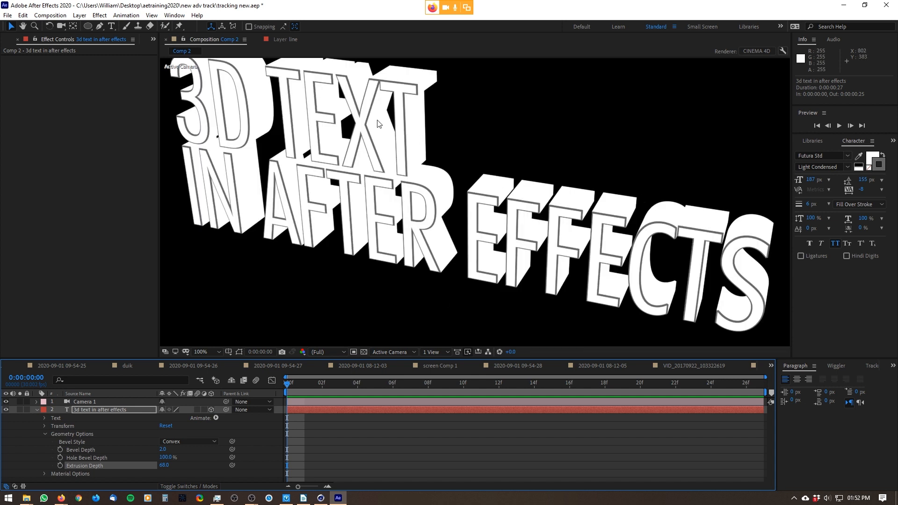
Orbit the camera around the extruded text to a steeper side angle and fit the frame in view
click(61, 26)
drag(517, 162, 494, 156)
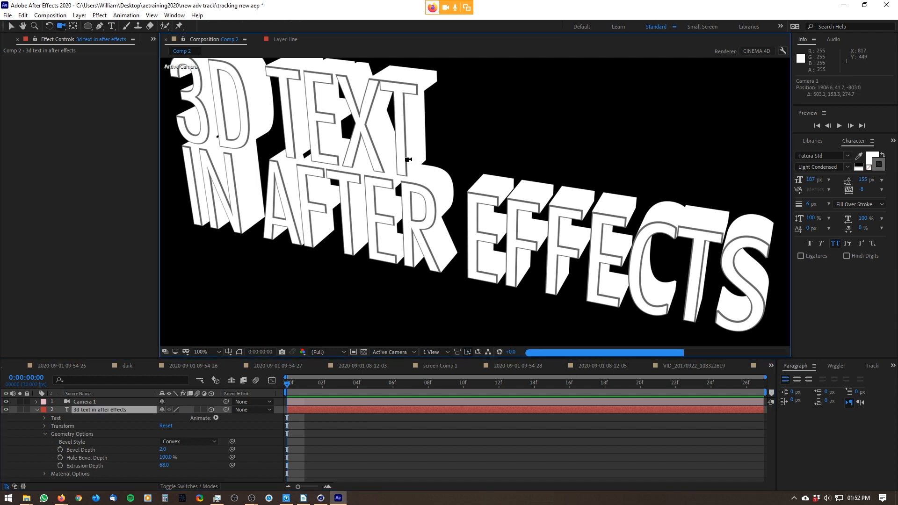
drag(469, 222, 481, 242)
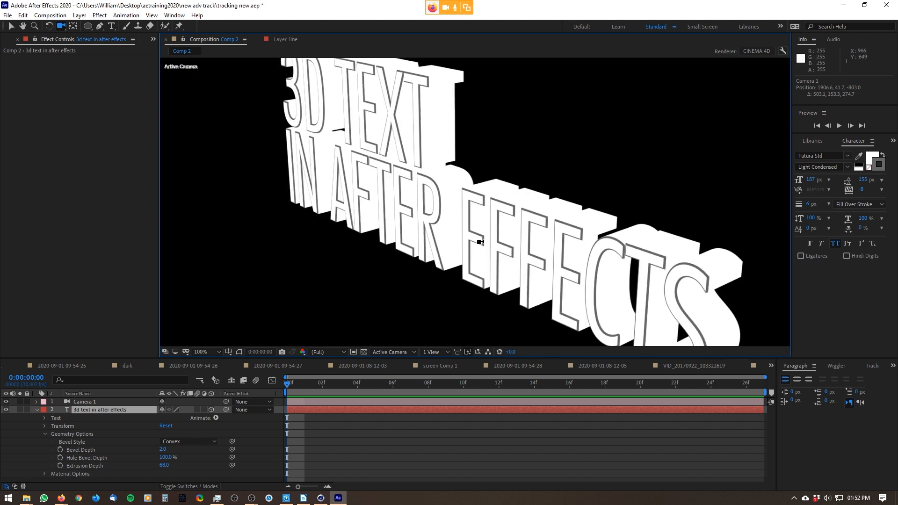
drag(454, 143, 457, 149)
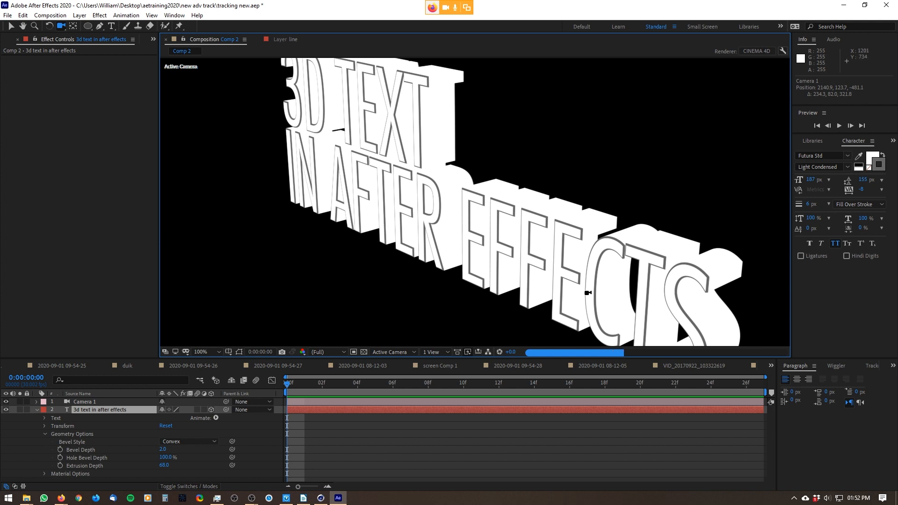
key(comma)
key(comma)
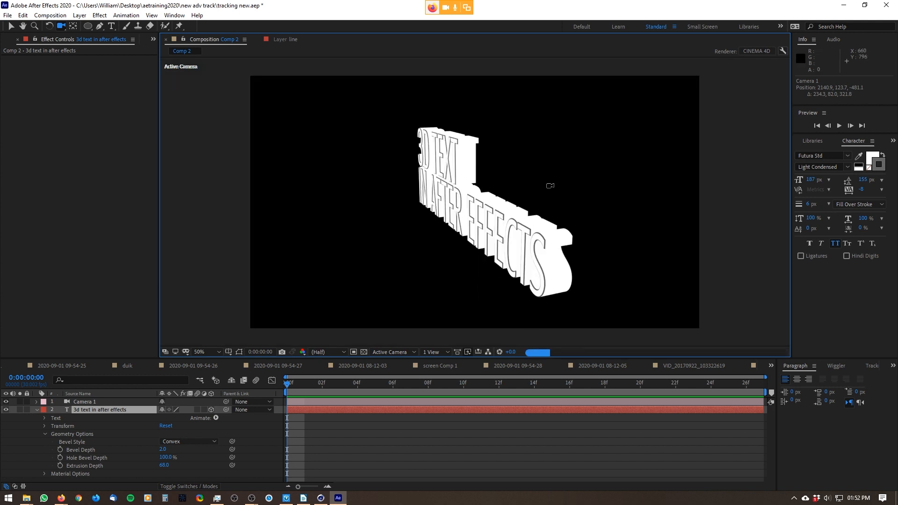
Add a white point light with 100% intensity, smooth falloff and shadow casting to the composition
click(78, 16)
mouse_move(87, 28)
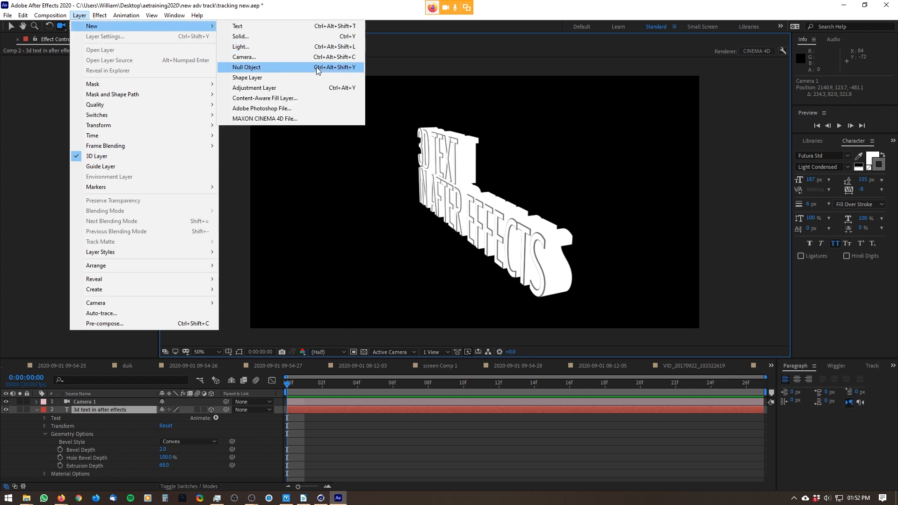
click(284, 49)
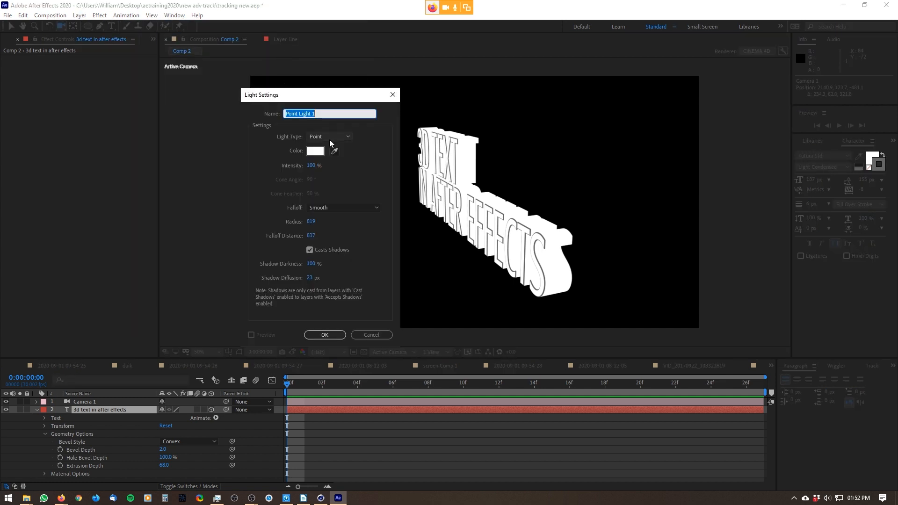
click(329, 138)
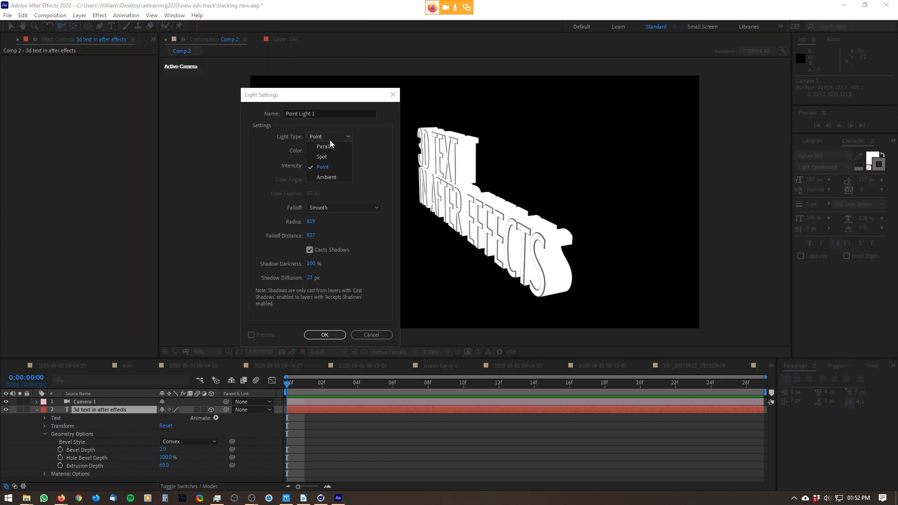
click(339, 167)
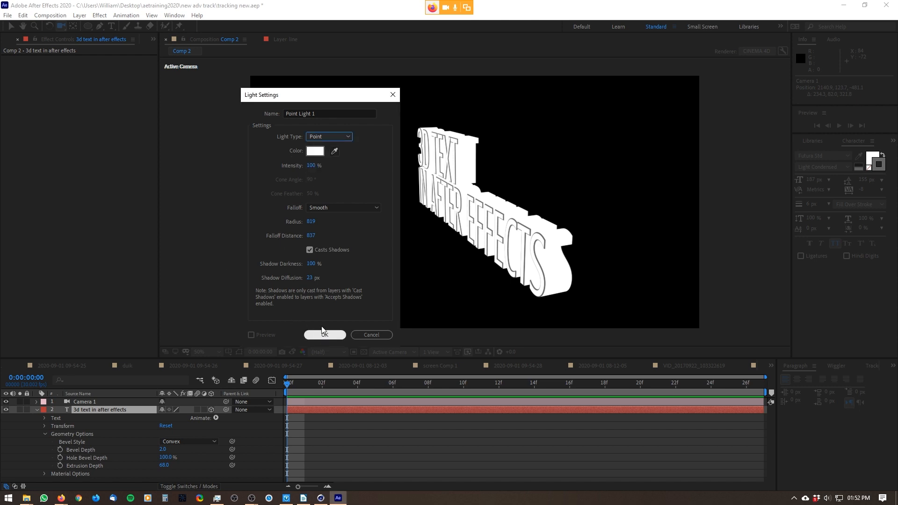
click(323, 333)
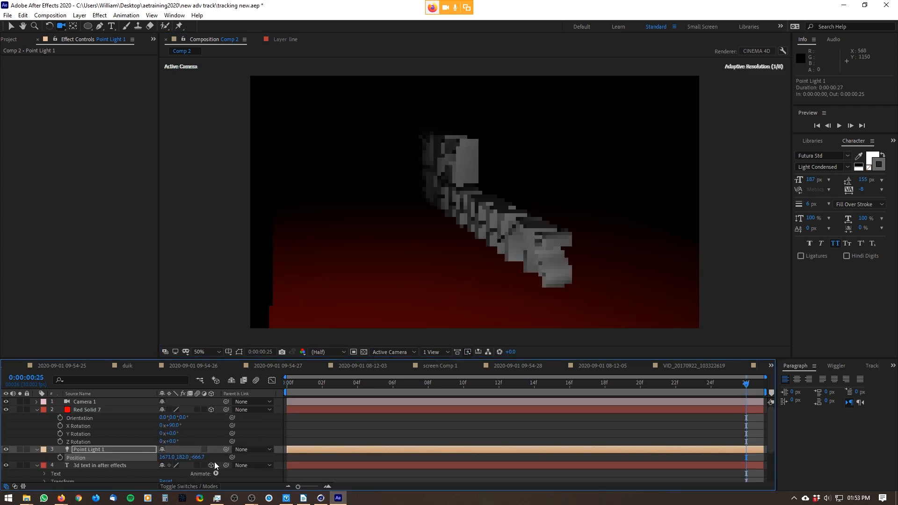
Set the point light's X position to 1518 and orbit the camera to a more frontal view of the text
drag(171, 457, 111, 472)
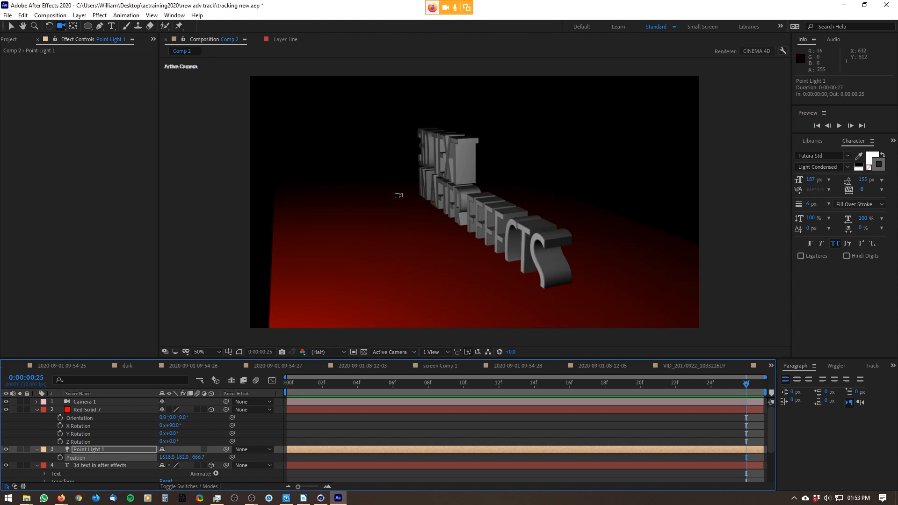
scroll(395, 195, down, 2)
mouse_move(395, 194)
mouse_down()
mouse_move(433, 213)
mouse_move(410, 208)
mouse_move(331, 226)
mouse_move(405, 197)
mouse_up()
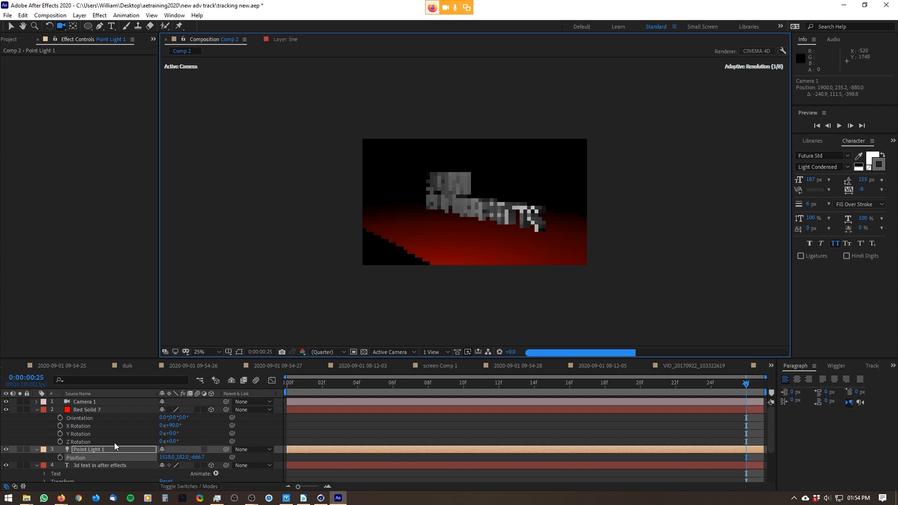
click(37, 449)
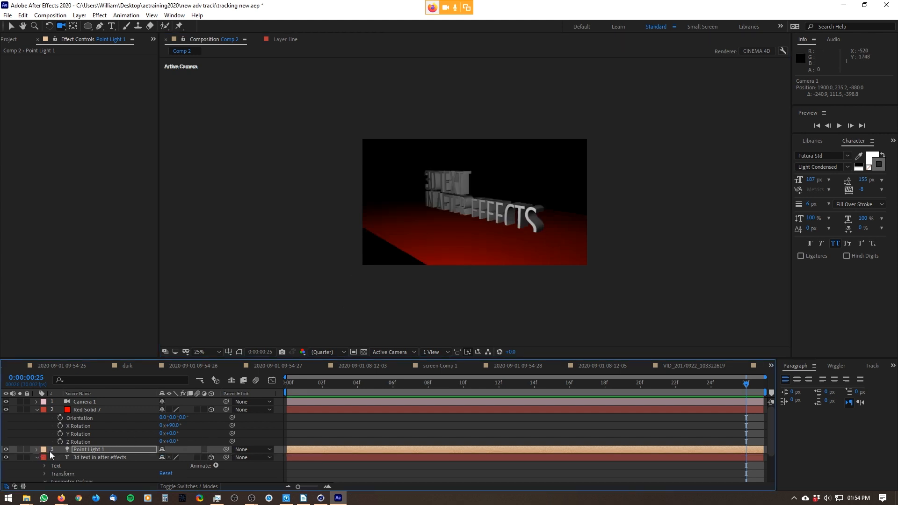
Check the point light's options and turn on Casts Shadows in the 3D text layer's material options
click(36, 449)
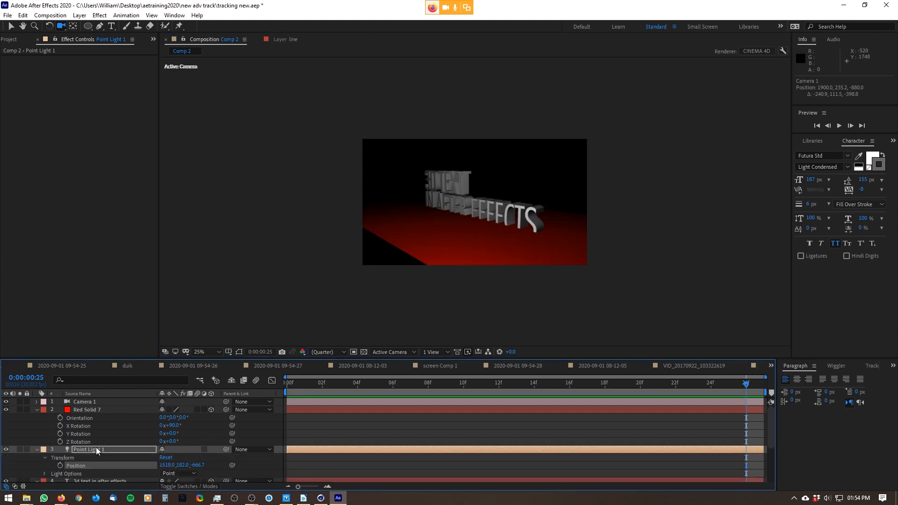
click(45, 473)
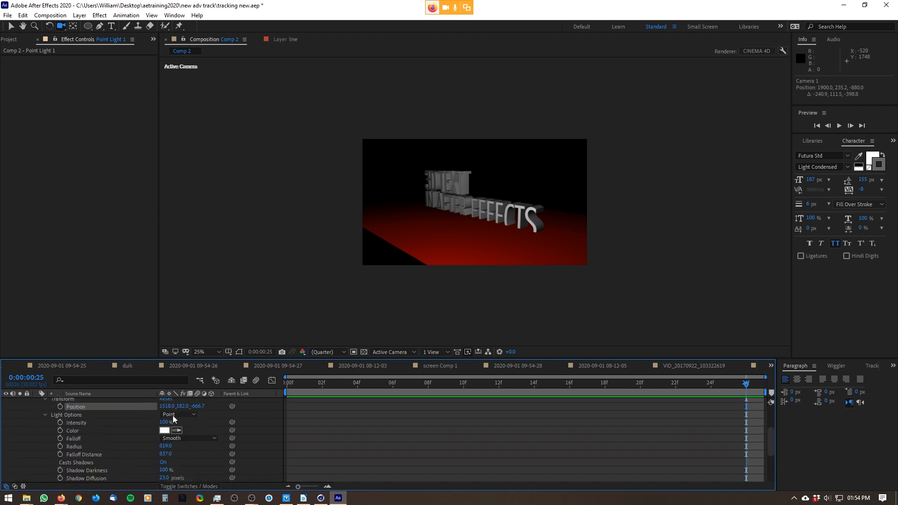
scroll(71, 421, up, 3)
click(37, 439)
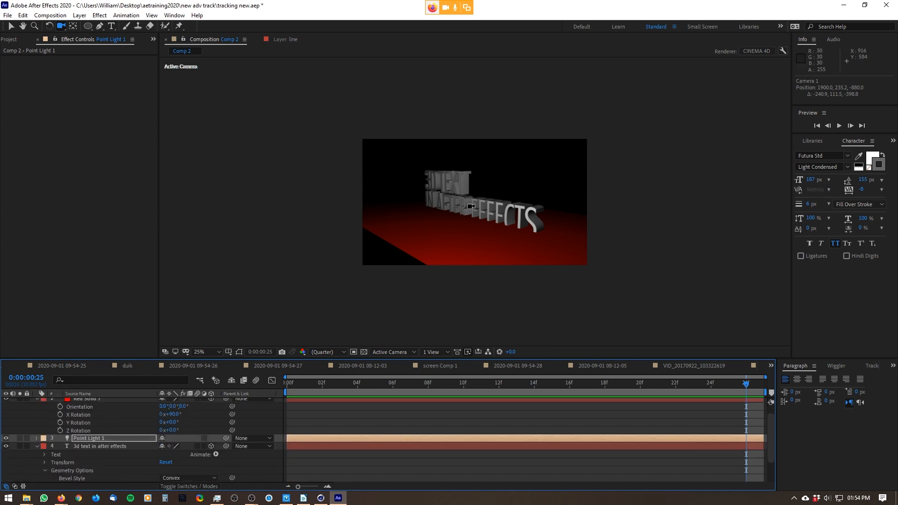
click(99, 446)
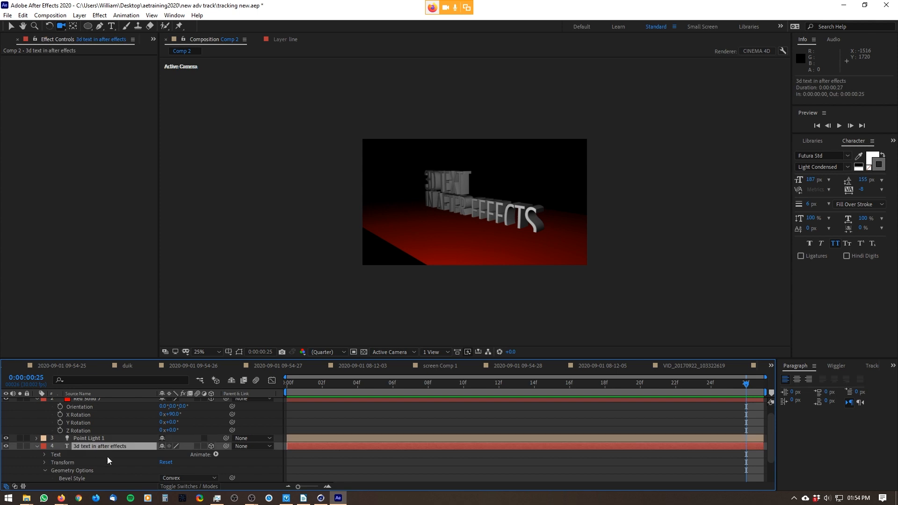
scroll(107, 457, down, 2)
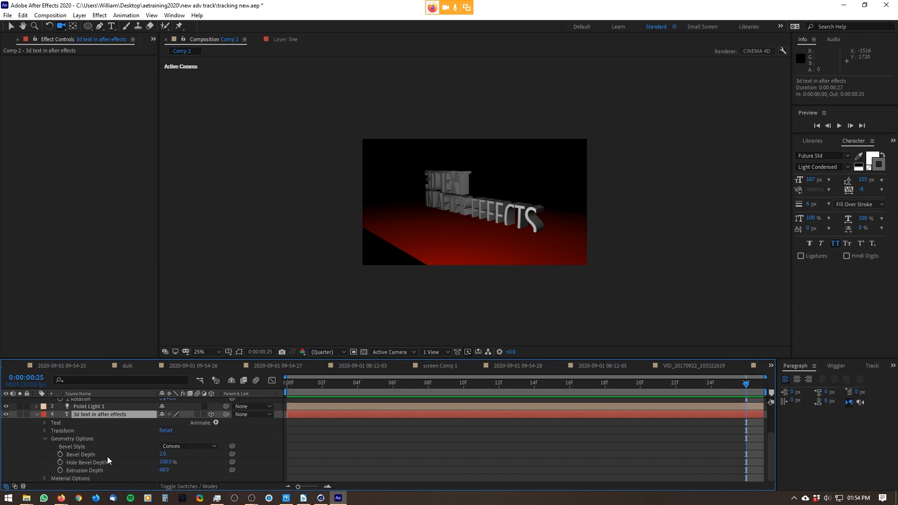
click(44, 479)
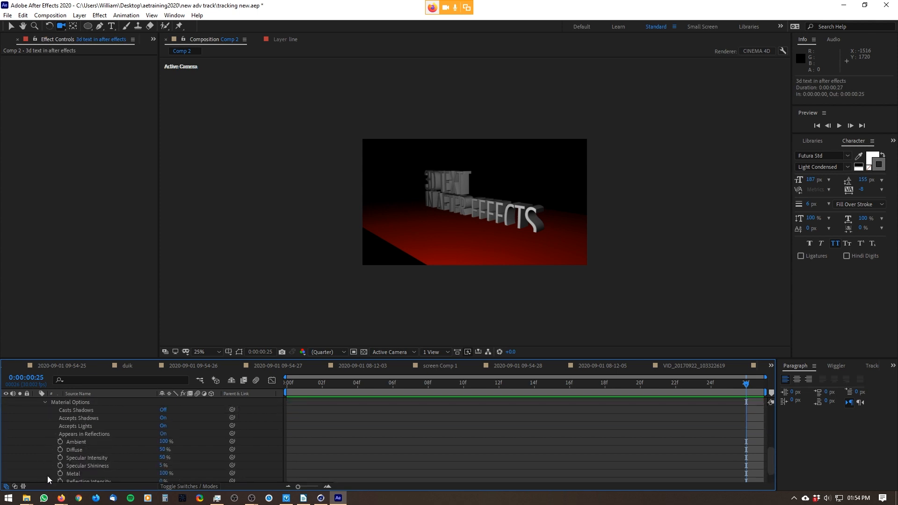
click(163, 409)
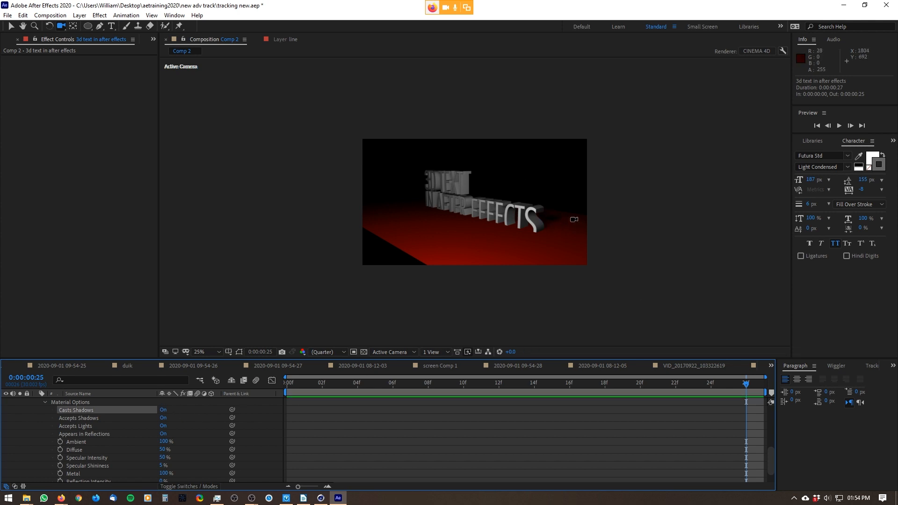
key(period)
key(period)
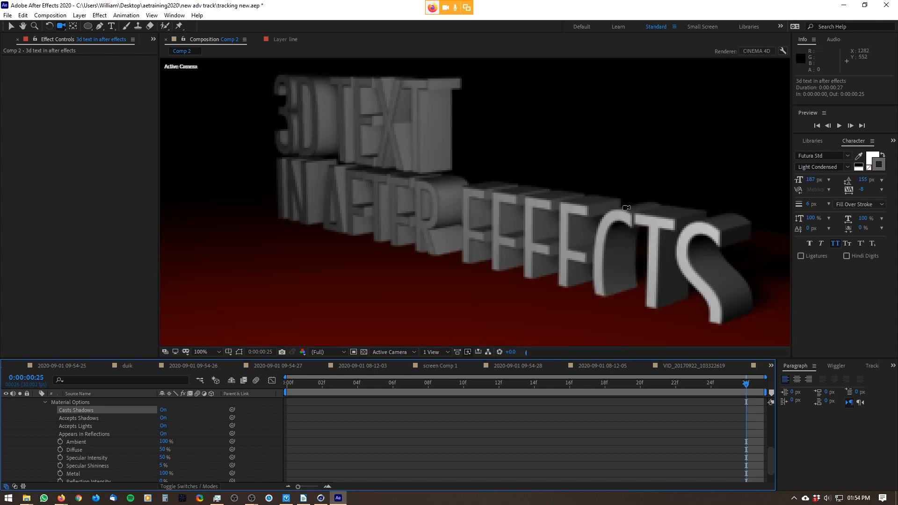
Move the point light behind the text to about position 1261, 100, 199.3 so shadows fall forward on the floor
click(385, 425)
key(p)
drag(198, 434, 65, 450)
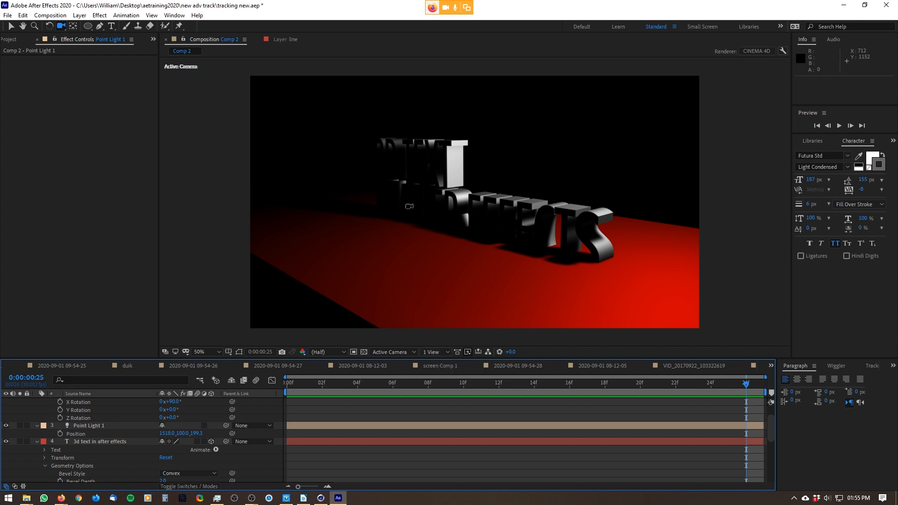
drag(165, 433, 2, 437)
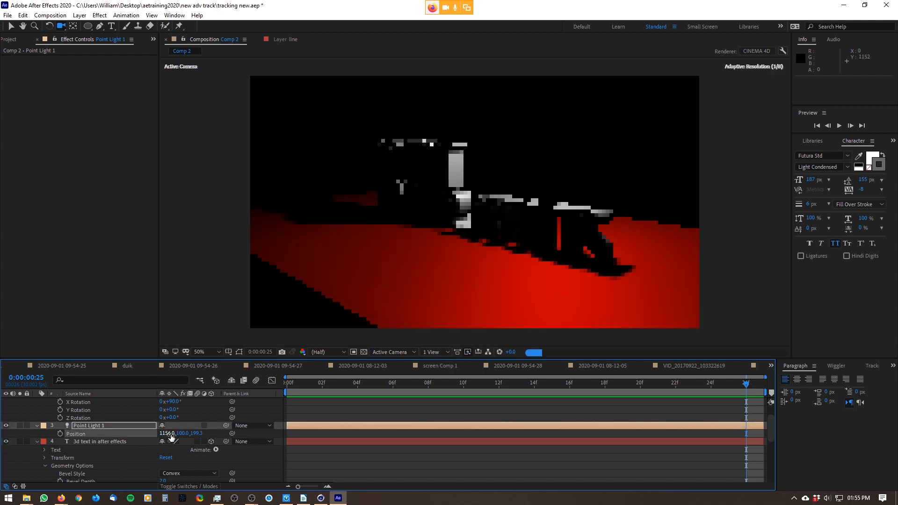
drag(165, 434, 210, 426)
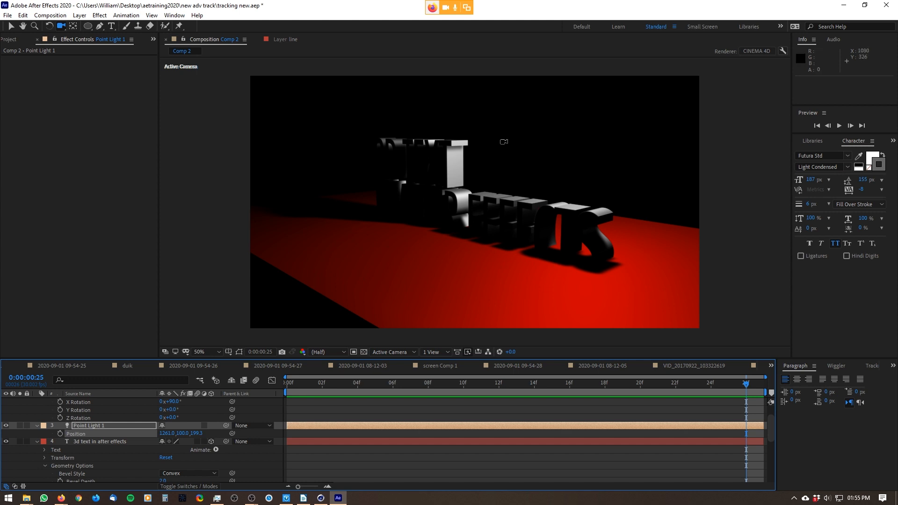
Set the 3D text layer's Reflection Intensity to 100% in its material options
click(89, 445)
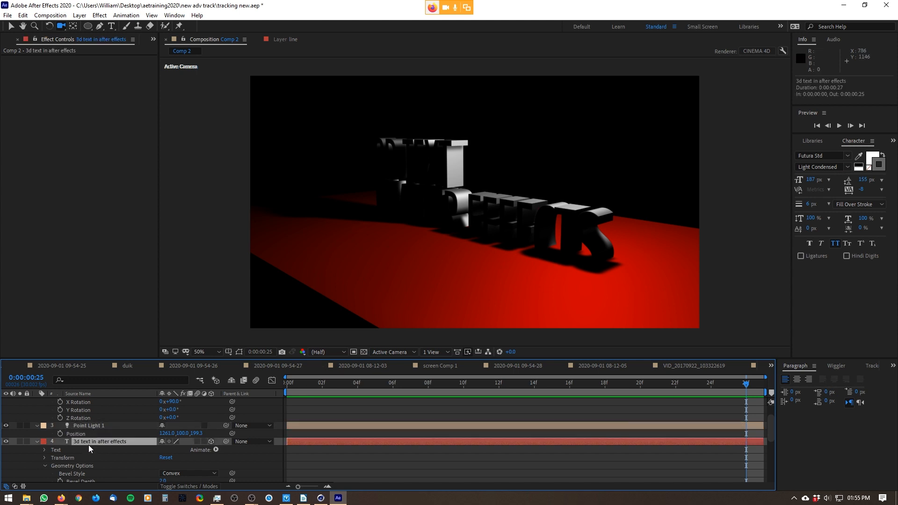
scroll(102, 439, down, 2)
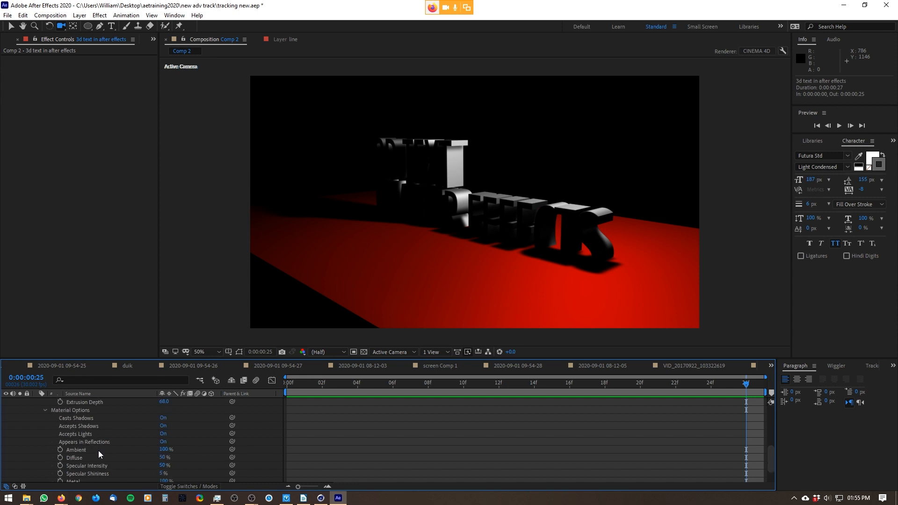
scroll(102, 453, down, 3)
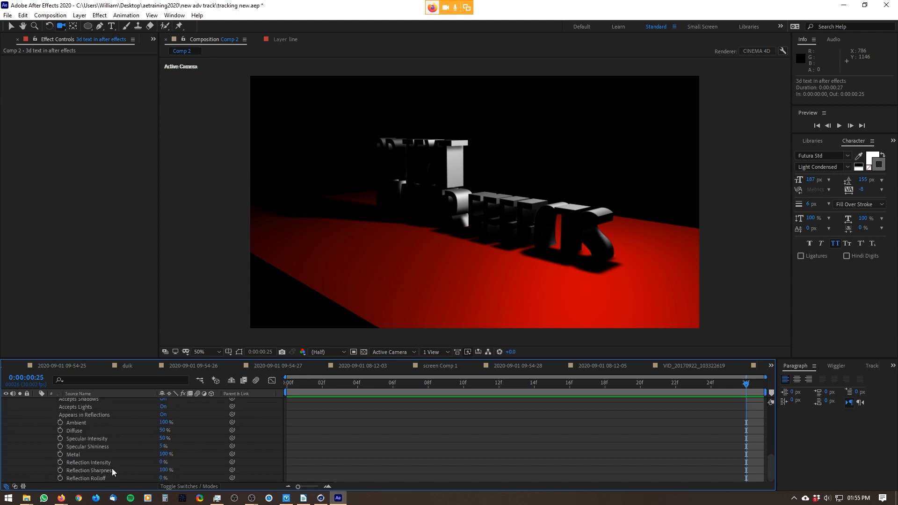
click(163, 462)
text(100)
key(Return)
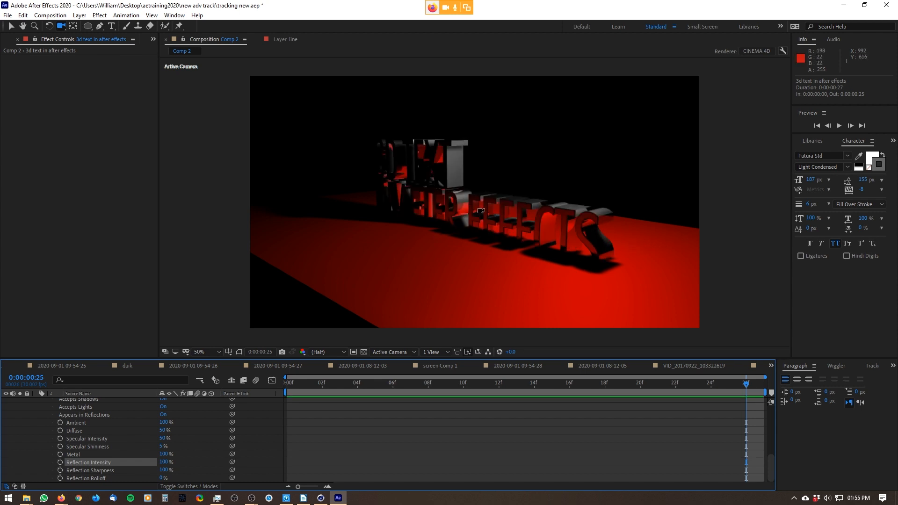
Set the 3D text layer's Reflection Sharpness to 20% to blur its reflections
key(period)
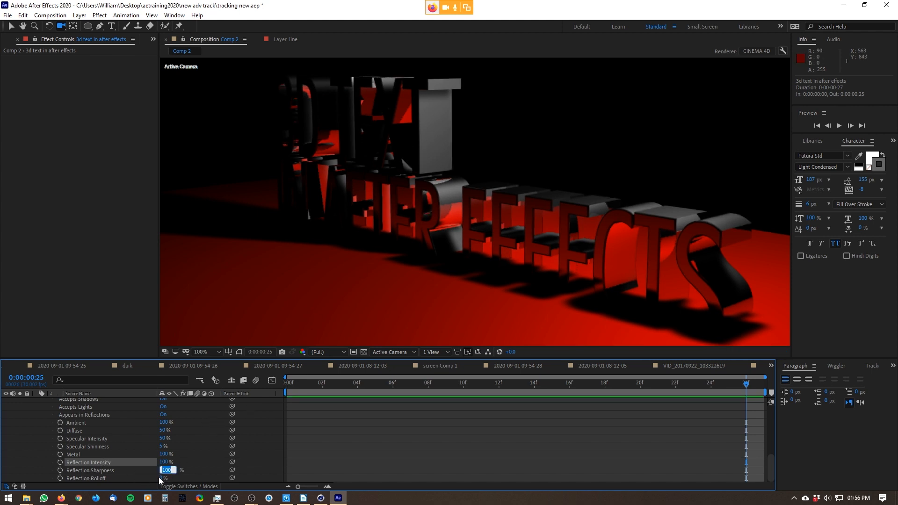
text(20)
key(Return)
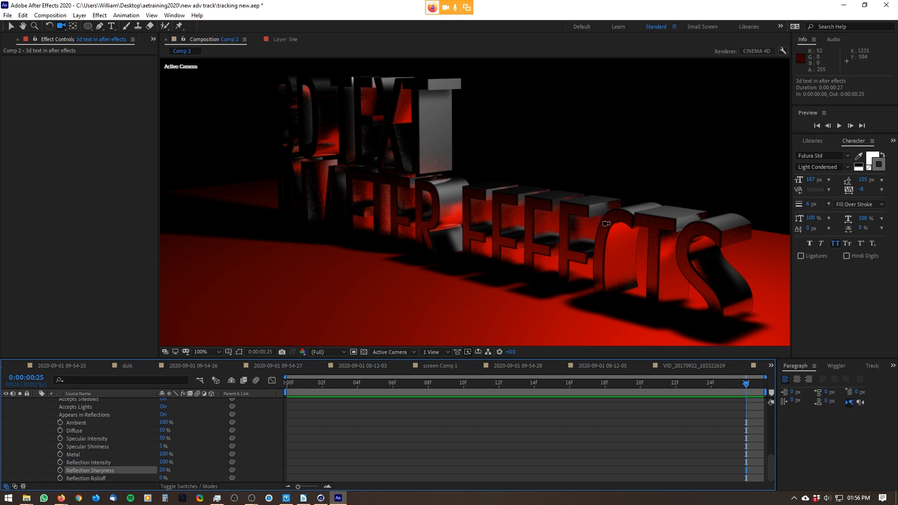
Examine the CINEMA 4D renderer's quality options in the settings of Comp 2, leaving them without changes
click(56, 15)
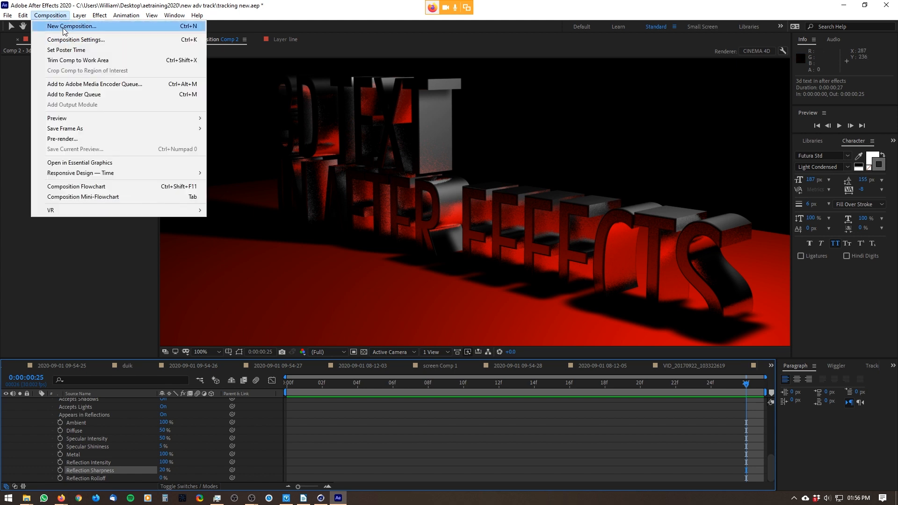
click(70, 39)
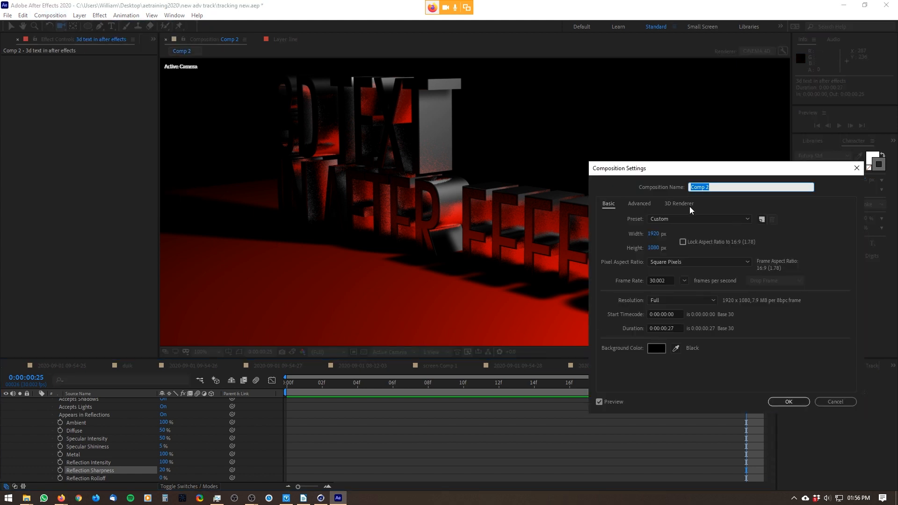
click(689, 206)
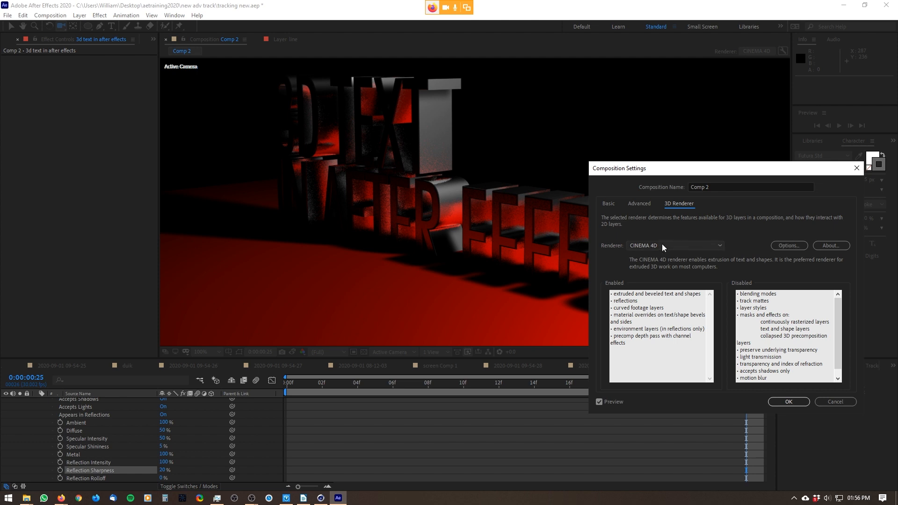
click(778, 246)
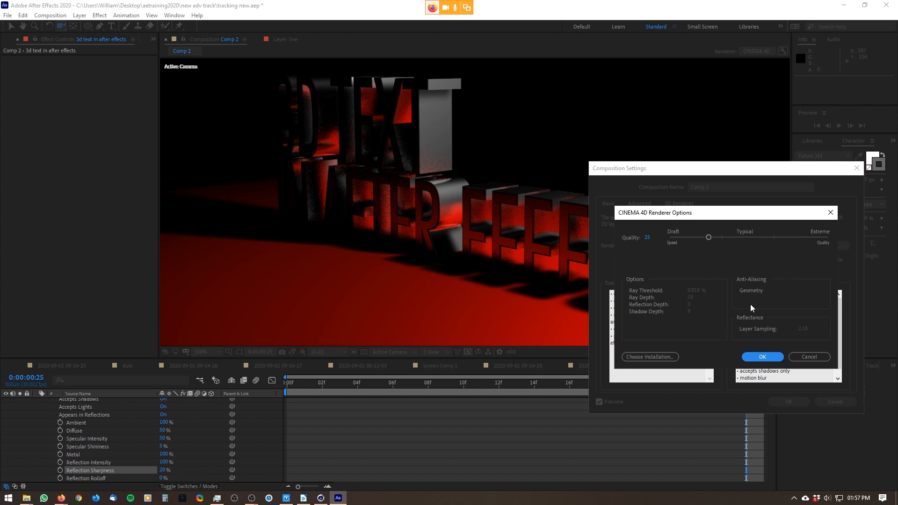
click(831, 213)
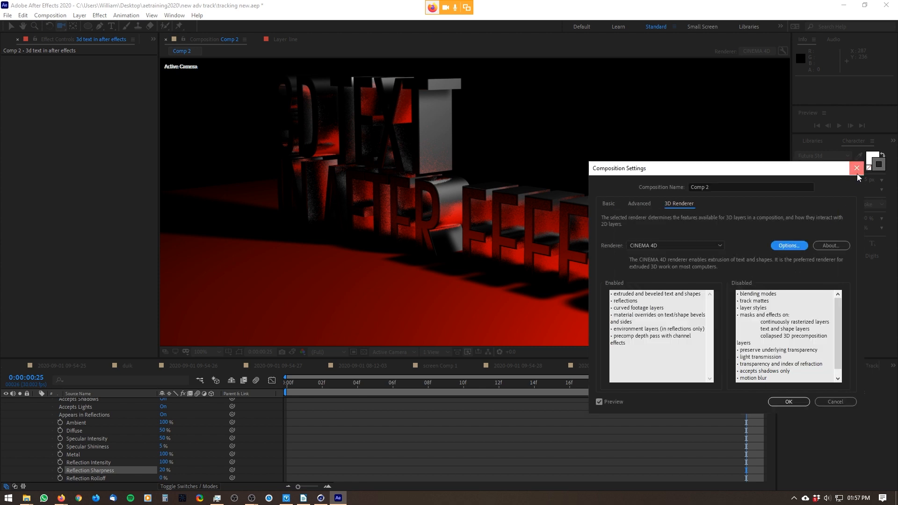
click(857, 168)
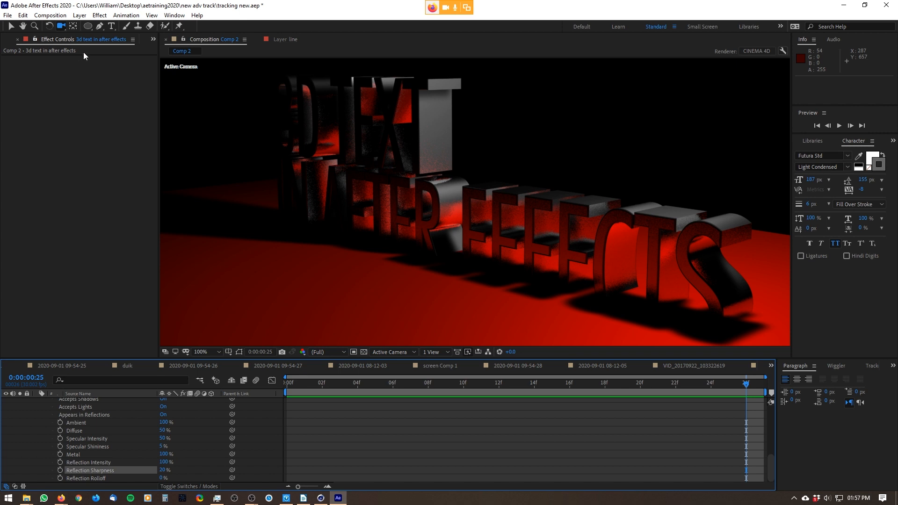
Create a new MAXON CINEMA 4D file named example in the aetrainingyourtube folder from the project
scroll(84, 44, up, 1)
scroll(44, 242, down, 4)
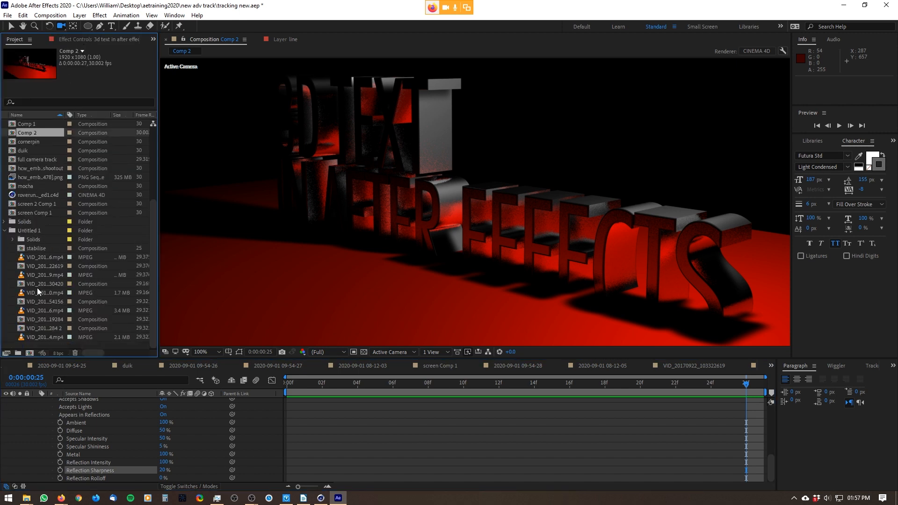
right_click(40, 342)
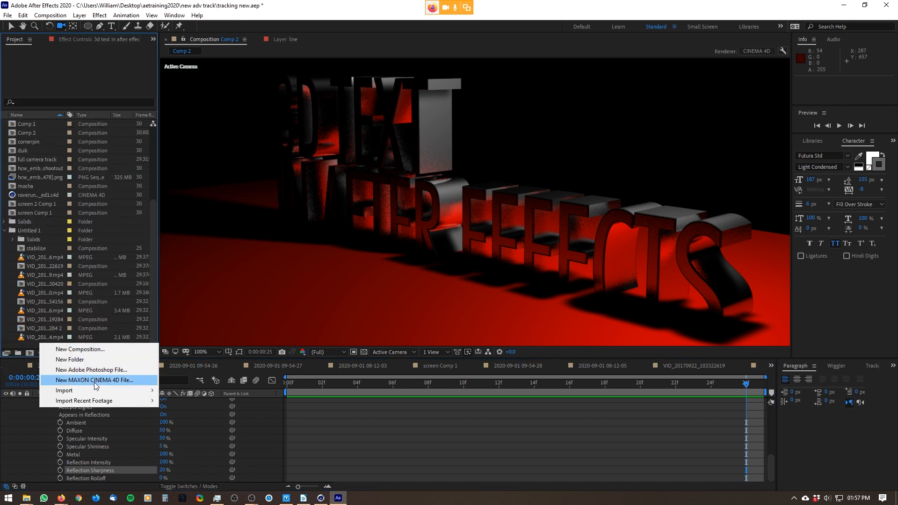
click(122, 381)
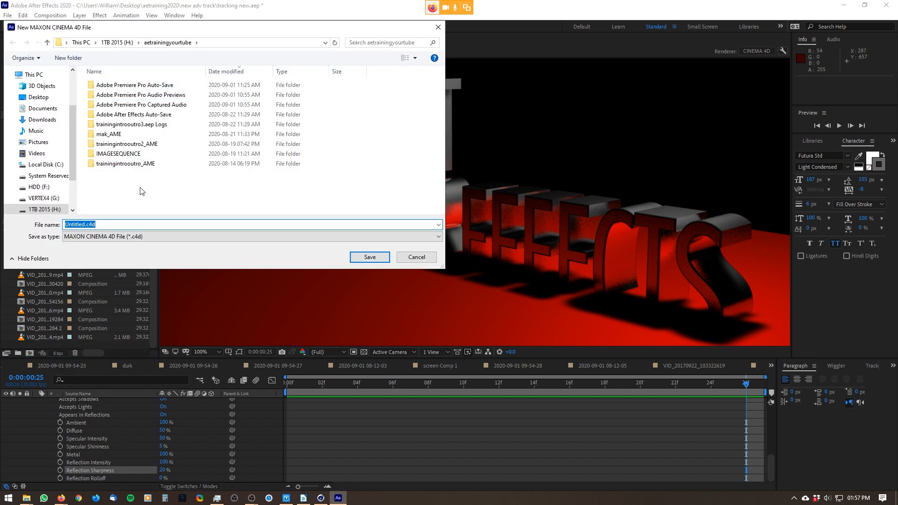
text(examp)
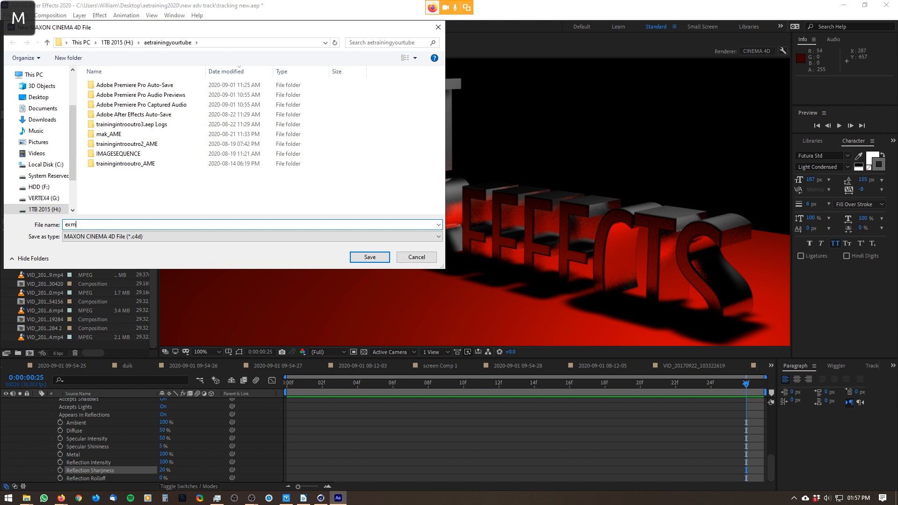
text(le)
key(Return)
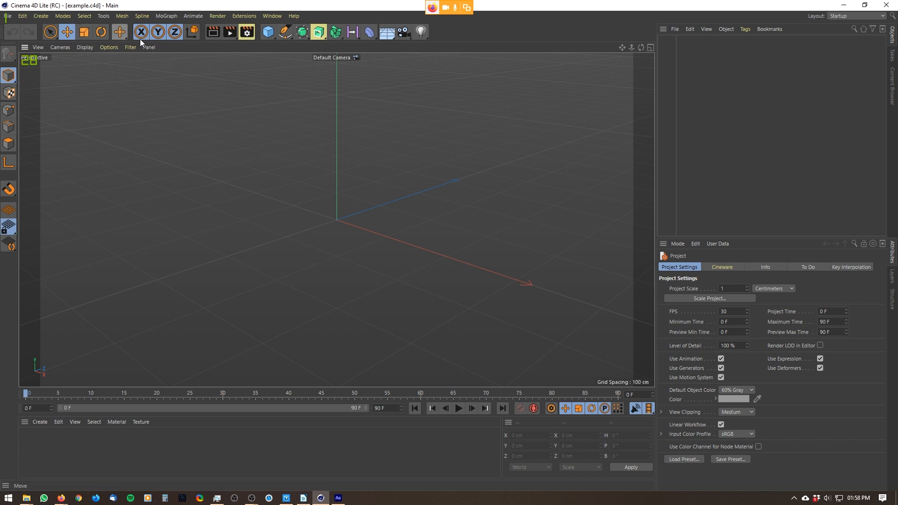
Add a Figure primitive to the empty Cinema 4D scene and save the file
click(41, 16)
mouse_move(54, 48)
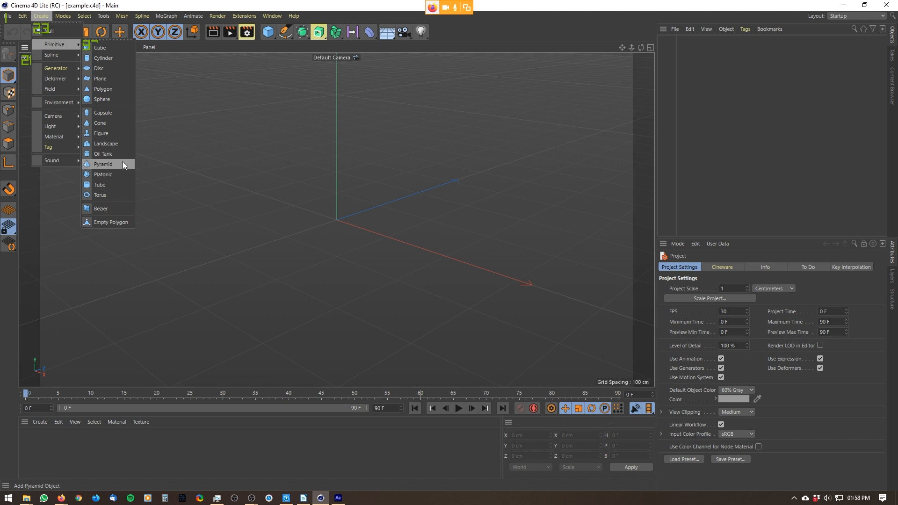
click(131, 133)
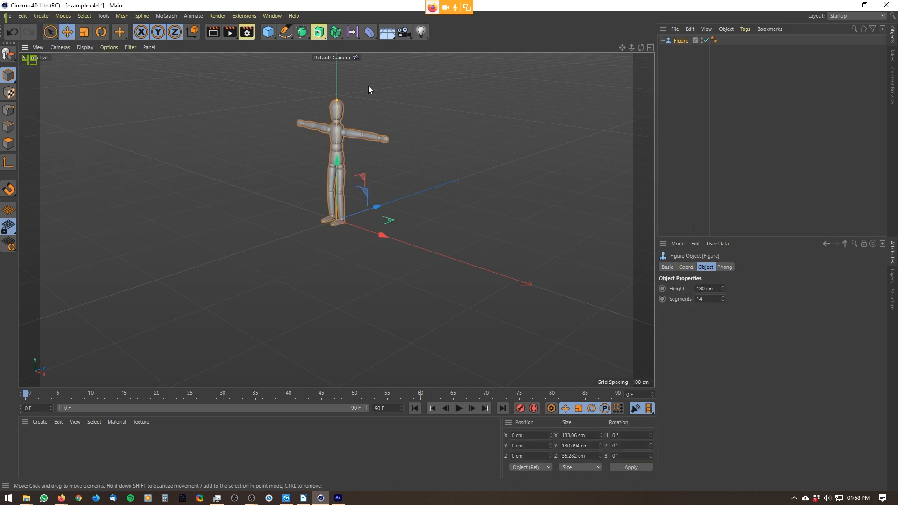
click(306, 248)
click(332, 136)
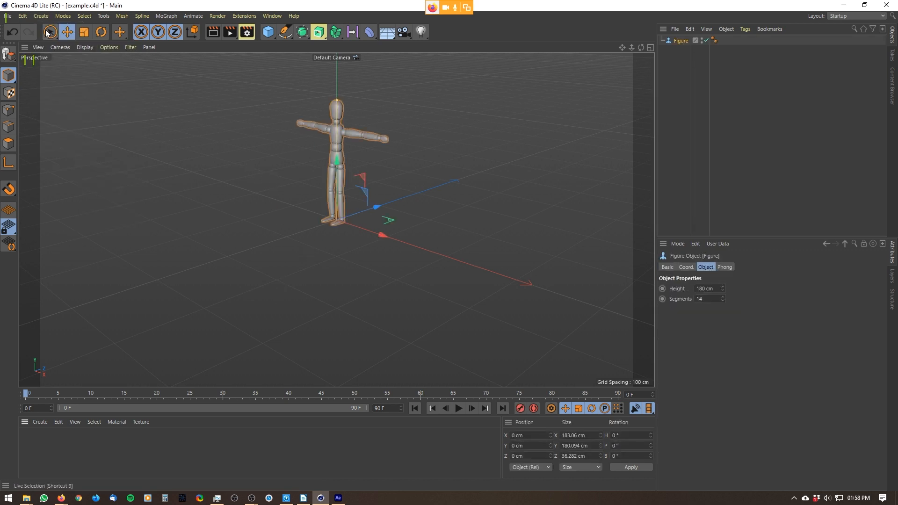
key(ctrl+s)
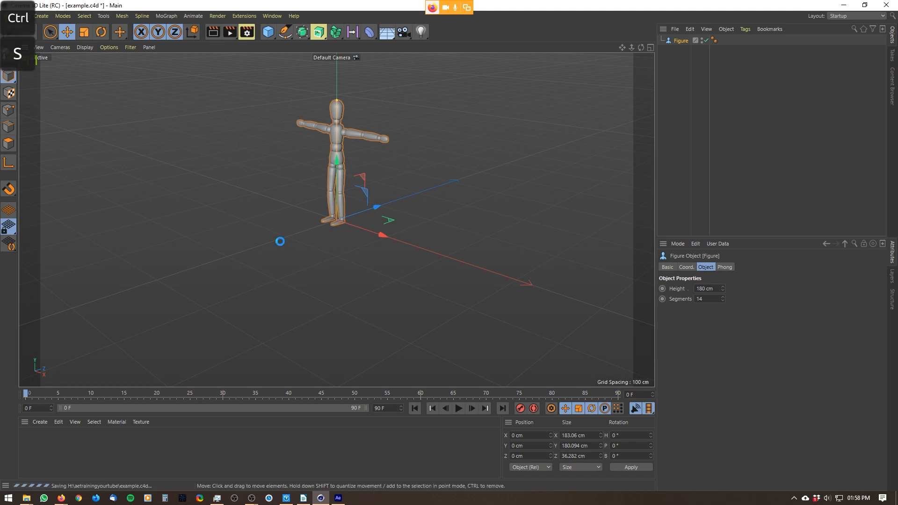
Switch back to After Effects and place example.c4d into Comp 2 as the uppermost layer
click(338, 497)
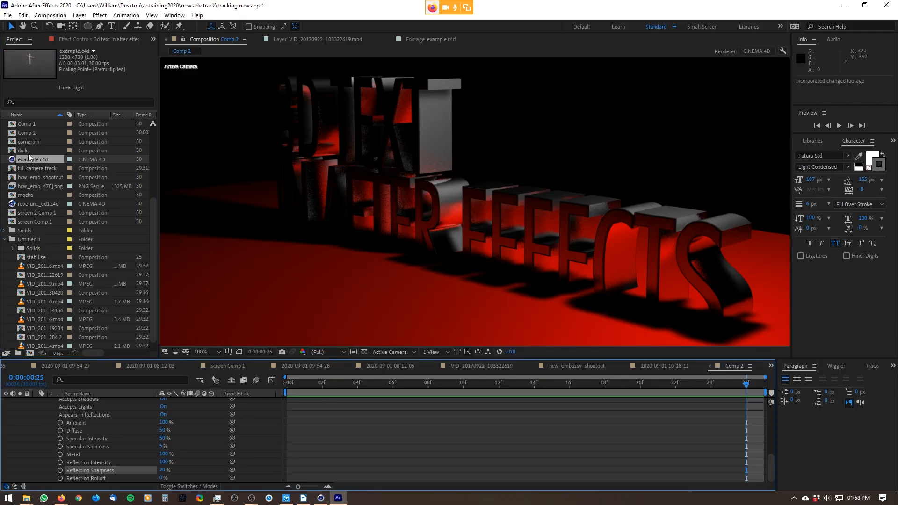
drag(28, 153, 412, 237)
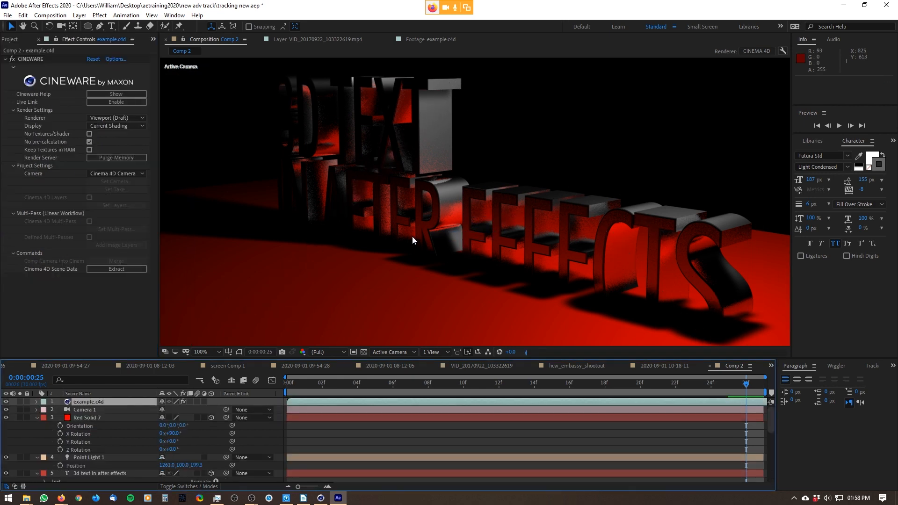
click(79, 15)
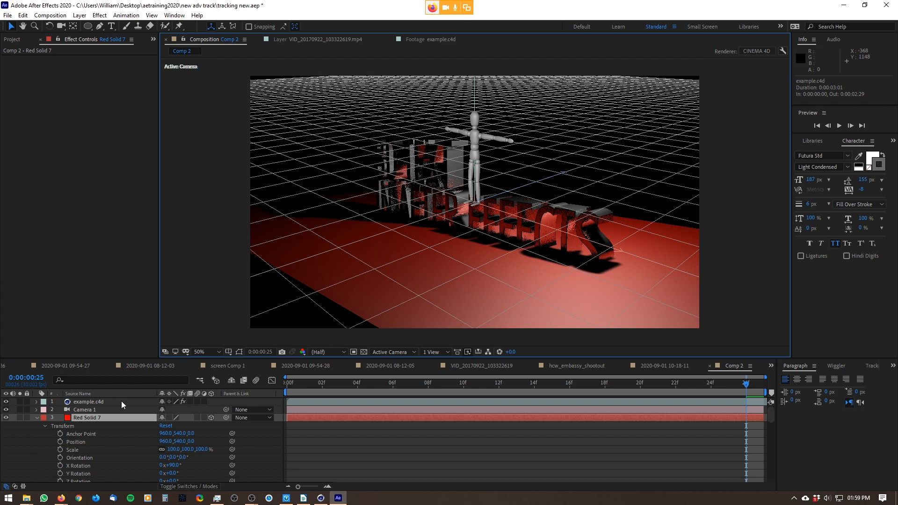
Select the example.c4d layer to inspect its CINEWARE settings, then view the figure's scene in Cinema 4D Lite and return to After Effects
click(120, 404)
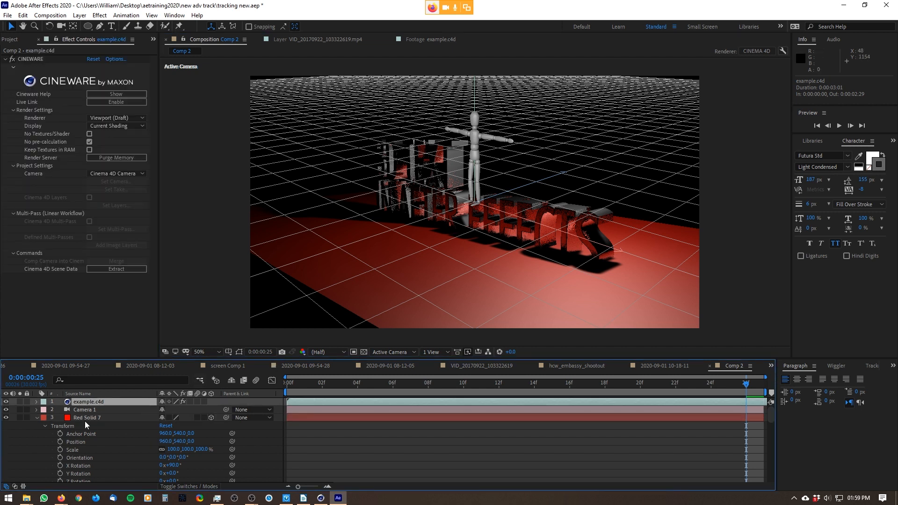
click(89, 409)
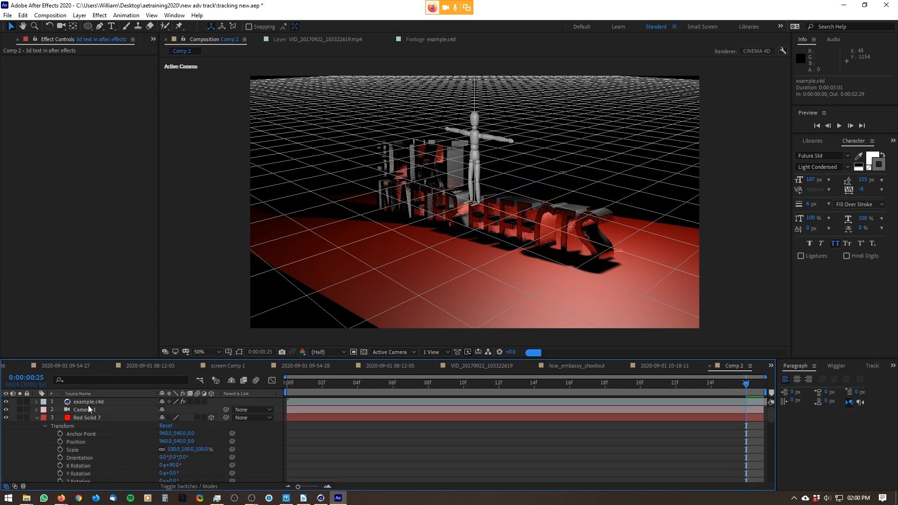
click(142, 402)
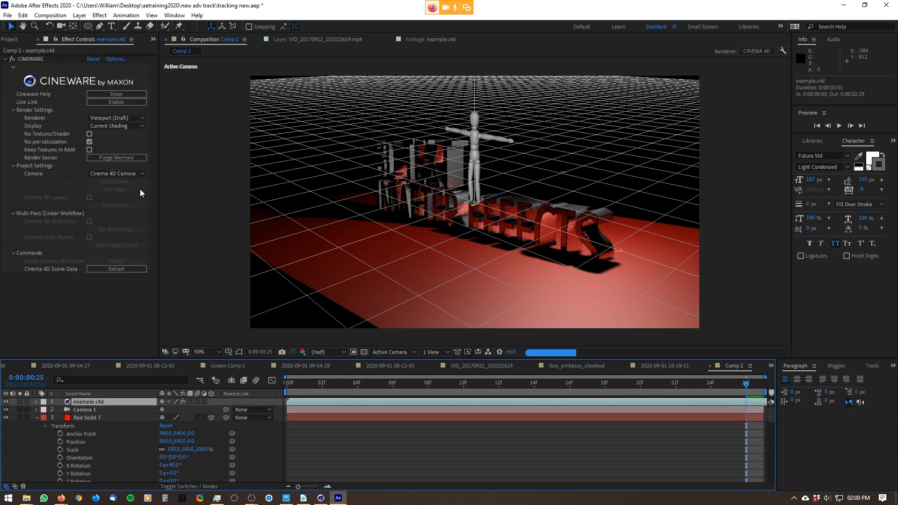
click(327, 499)
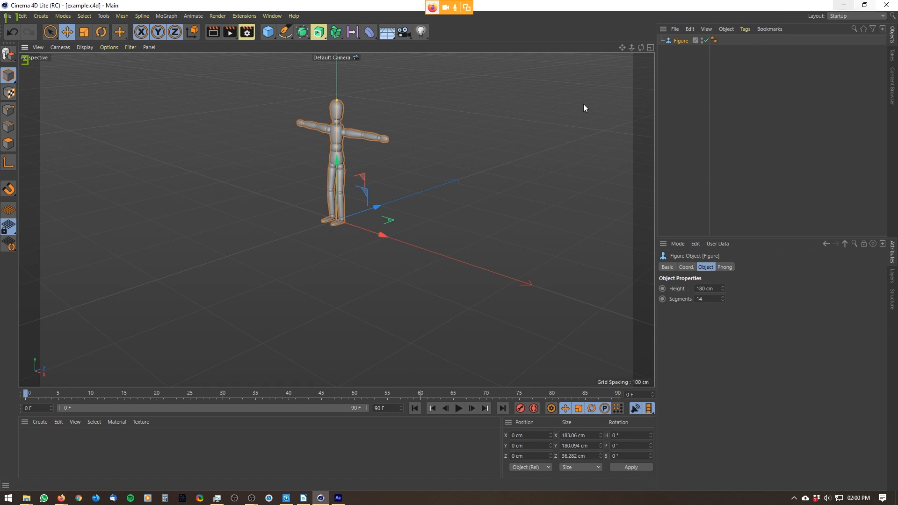
click(844, 5)
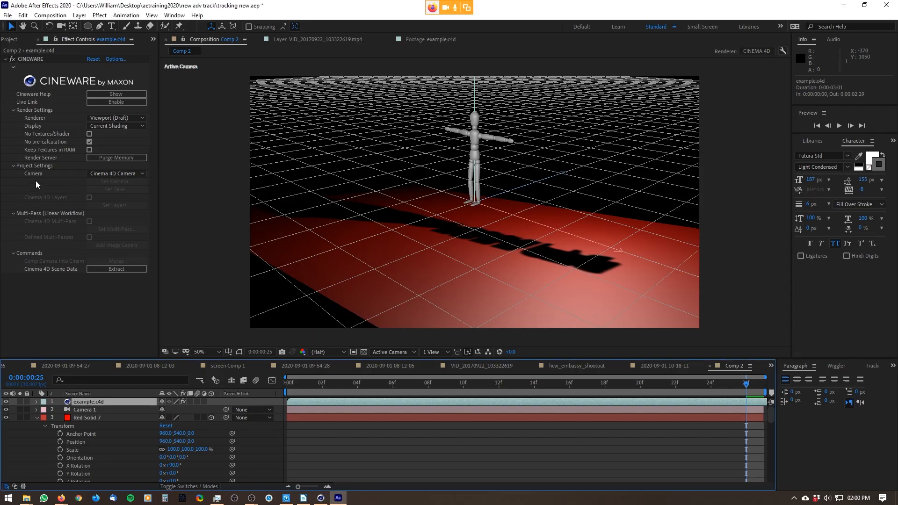
Set the CINEWARE camera of the example.c4d layer to Comp Camera
click(110, 176)
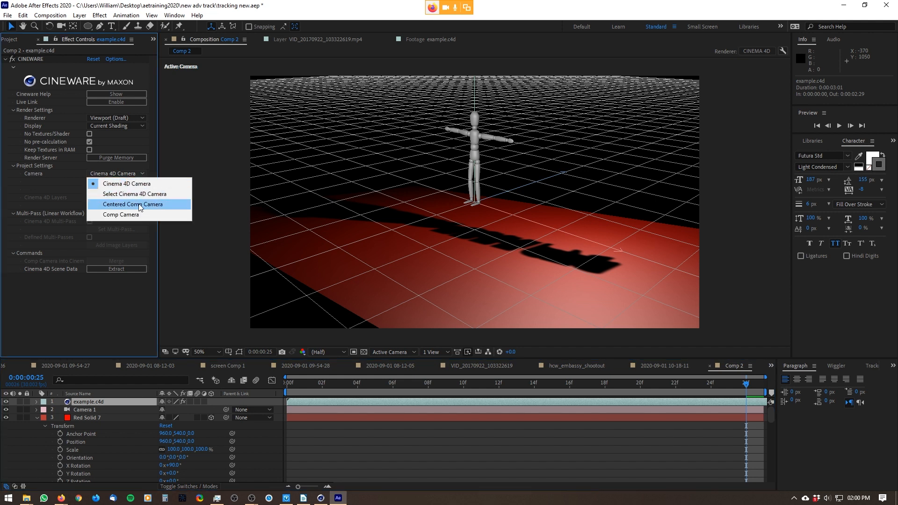
click(130, 215)
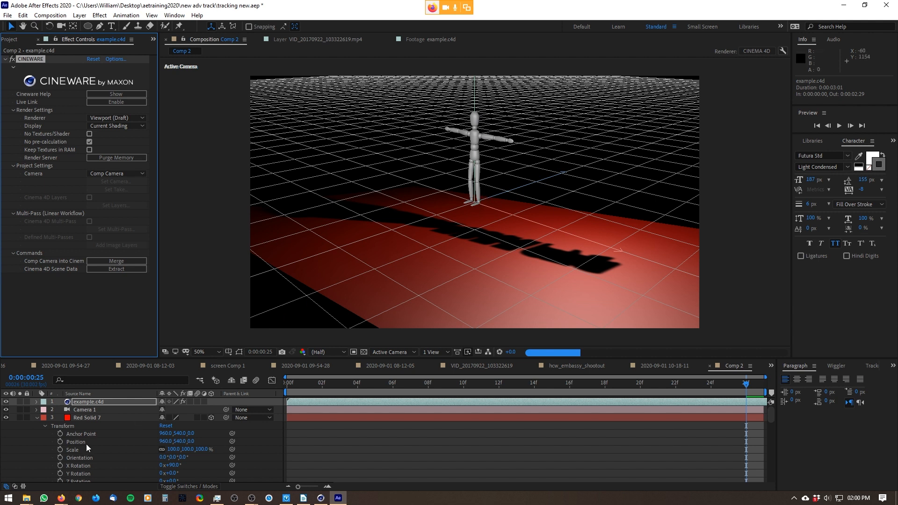
scroll(195, 449, down, 5)
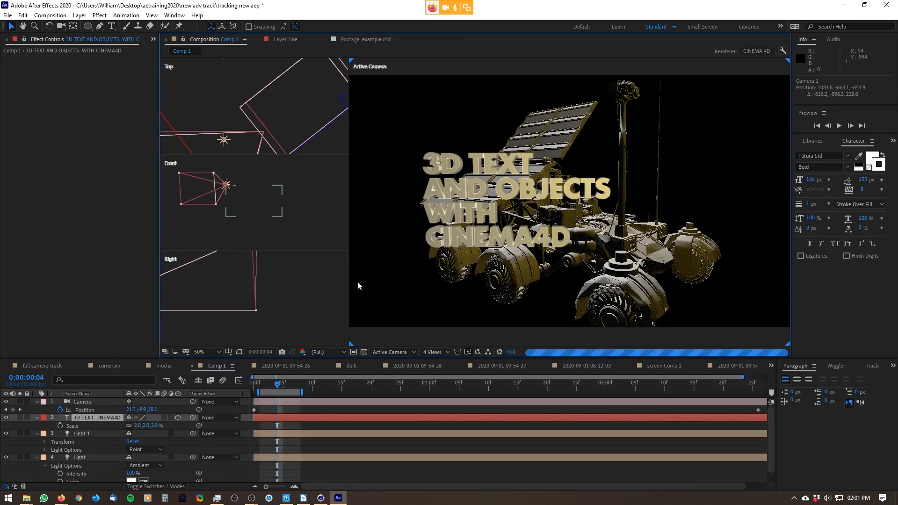